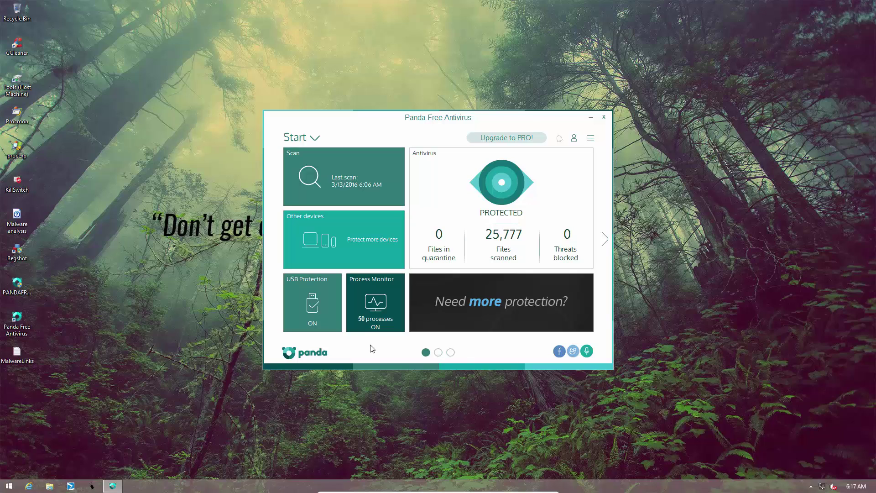
Step: Review the Antivirus protection and exclusion settings and the Process Monitor settings, and return to the Start page
click(591, 139)
click(529, 220)
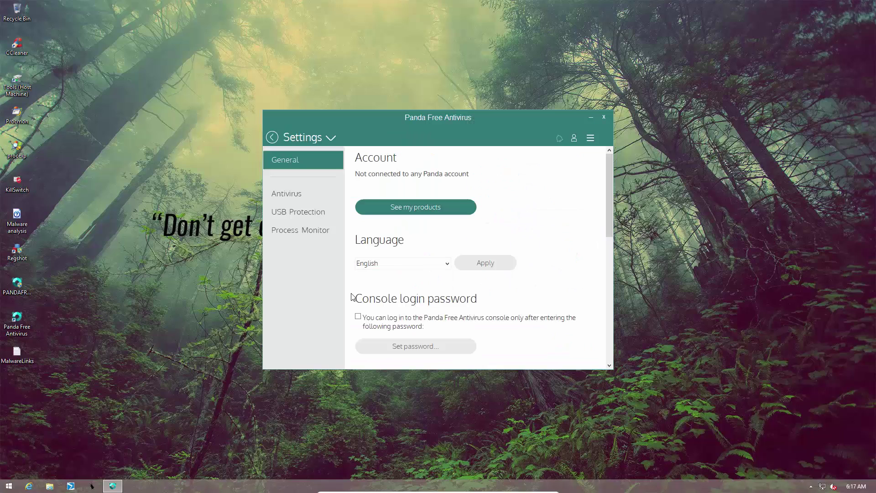
click(303, 194)
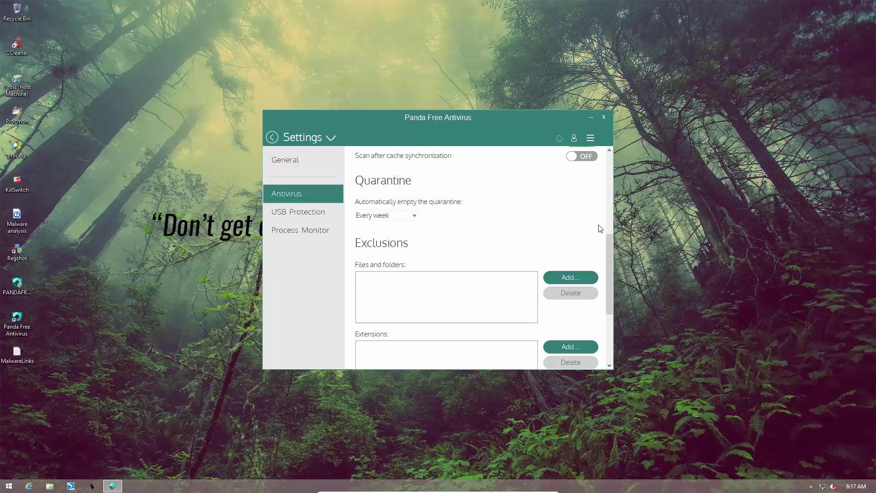
scroll(601, 228, up, 5)
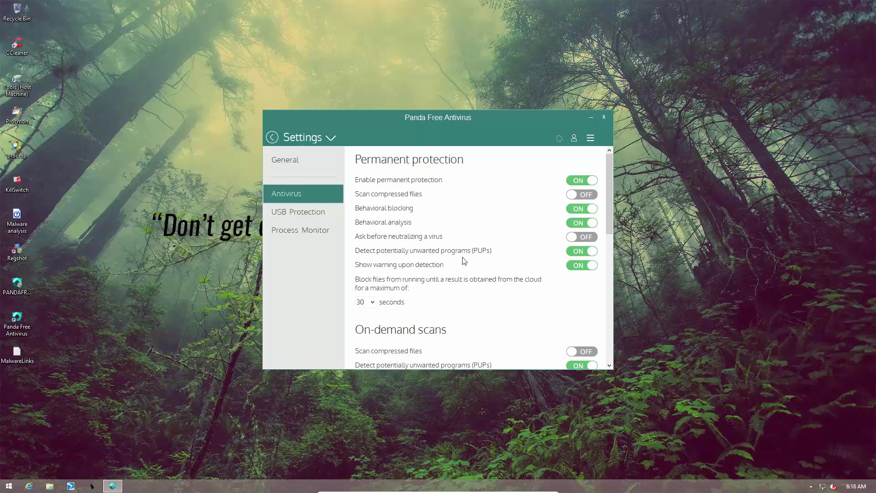
drag(610, 211, 612, 325)
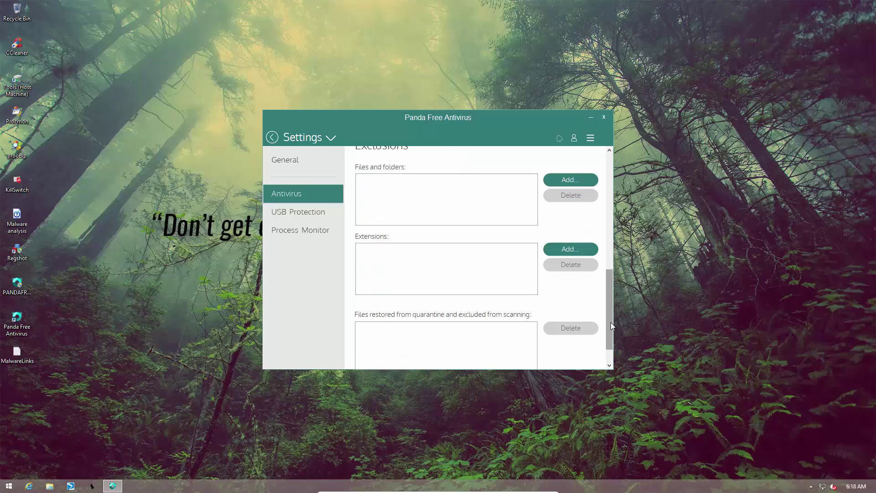
click(317, 234)
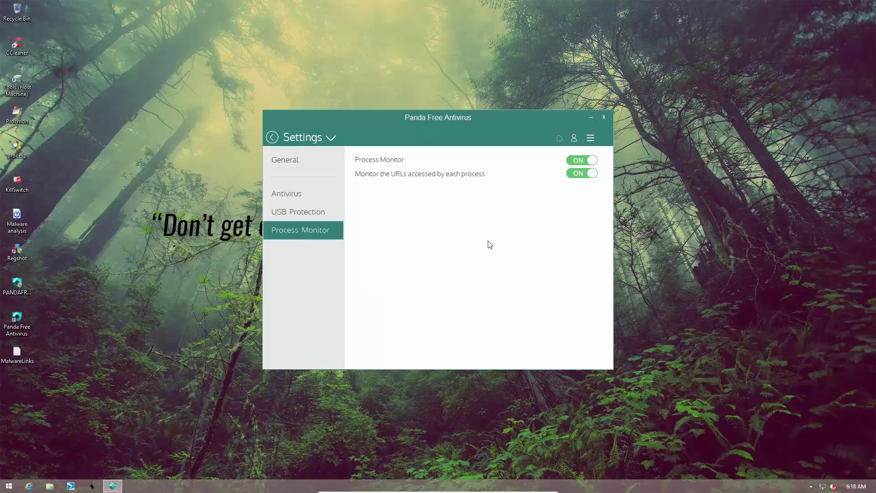
click(272, 137)
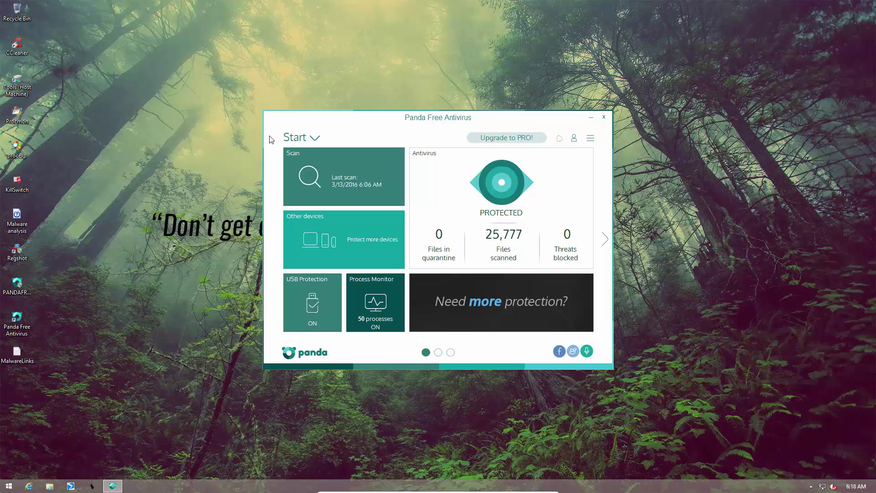
Step: Review the Process Monitor overview and the General settings down to Panda news, and close the antivirus window
click(365, 301)
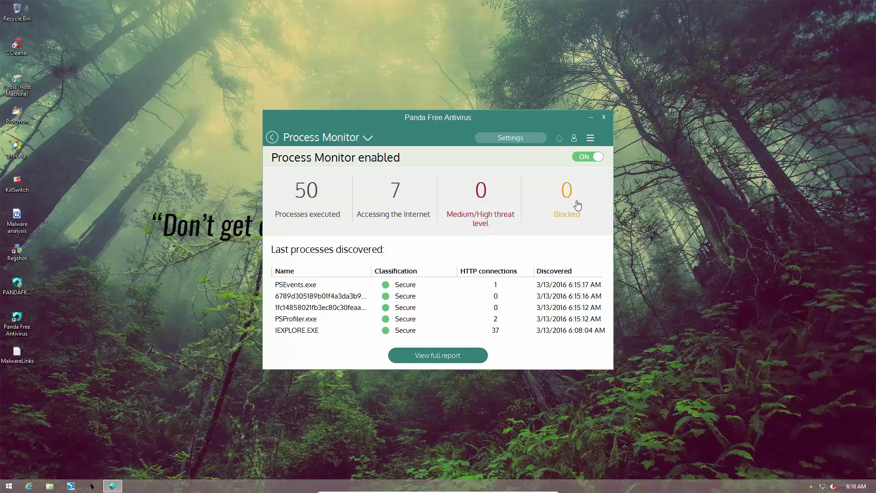
click(589, 138)
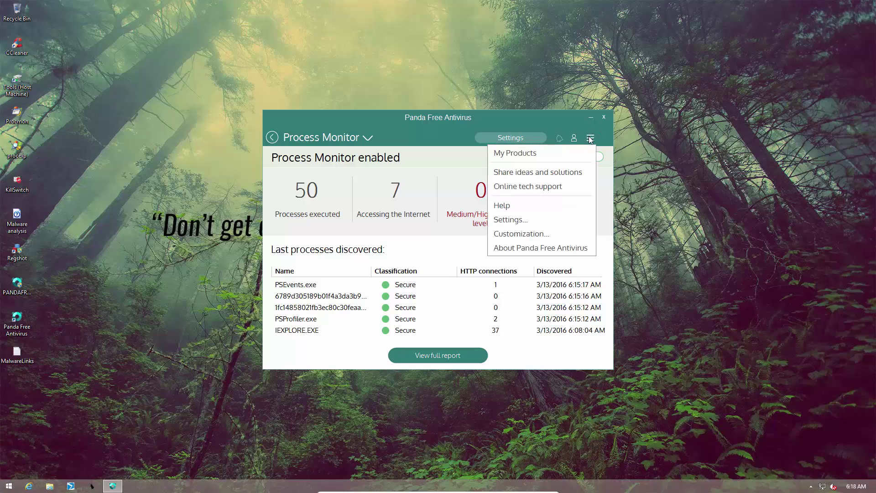
click(541, 220)
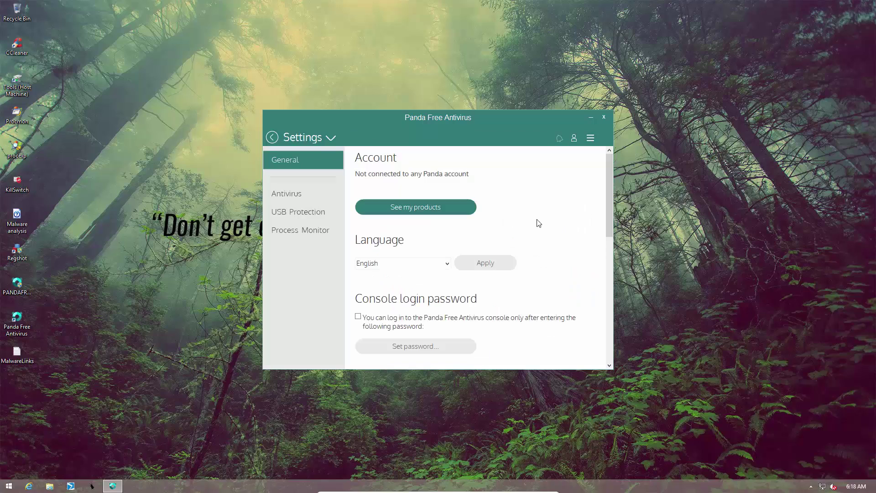
scroll(609, 254, down, 7)
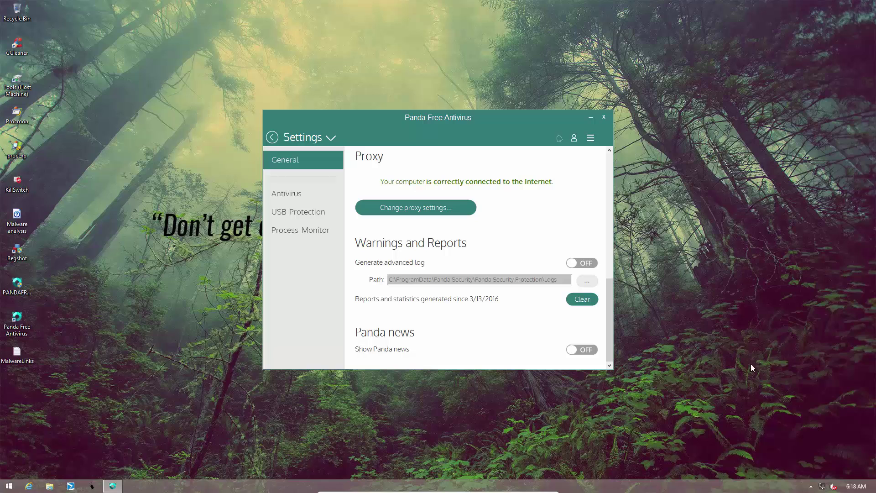
click(605, 117)
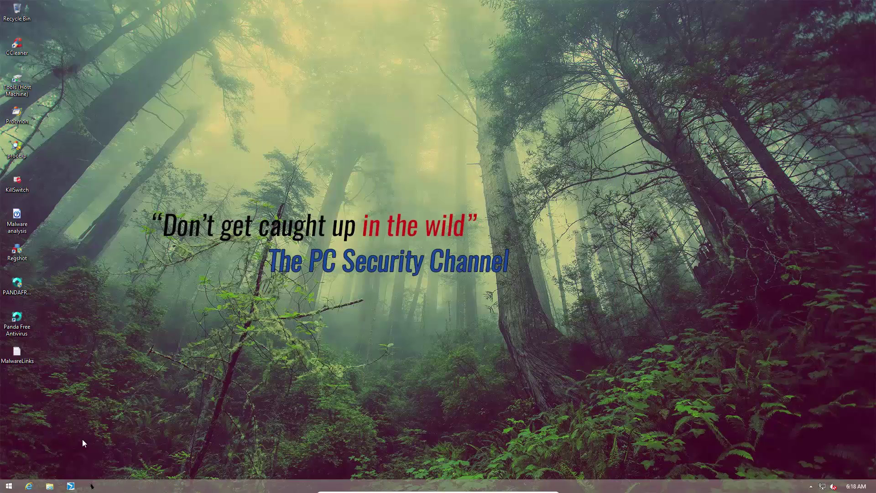
Step: Open the MalwareLinks file from the desktop and copy the first link, peterdickem.com/87745g
double_click(22, 353)
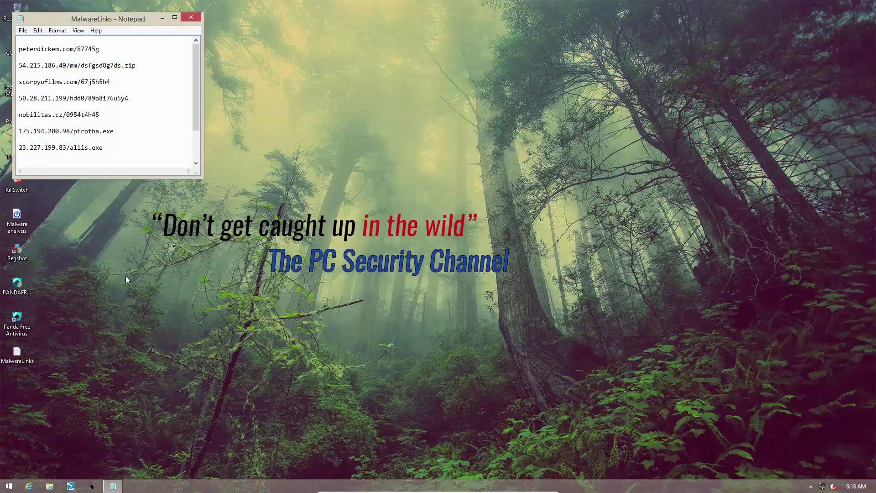
drag(128, 49, 125, 43)
right_click(124, 43)
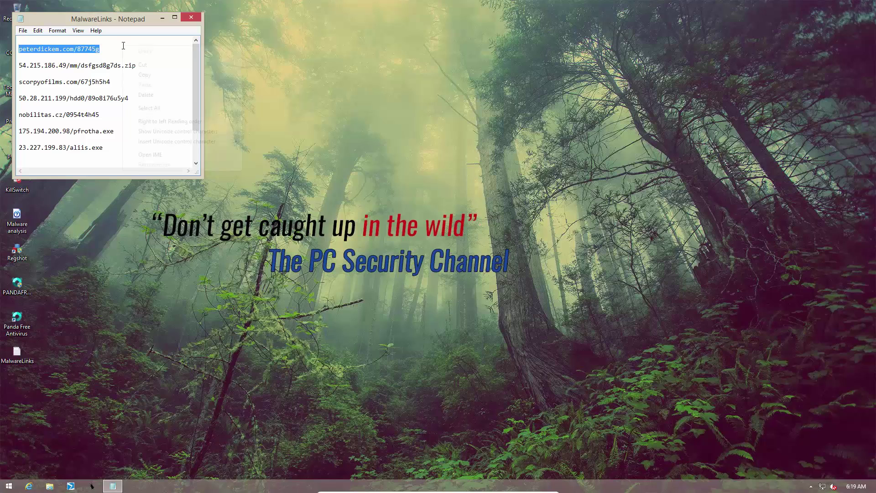
click(139, 75)
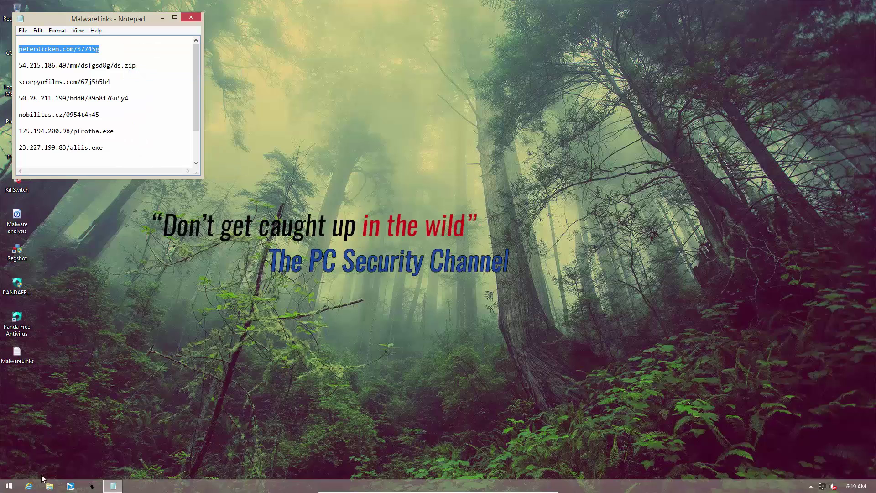
Step: Switch to Internet Explorer and load the copied address peterdickem.com/87745g
click(28, 486)
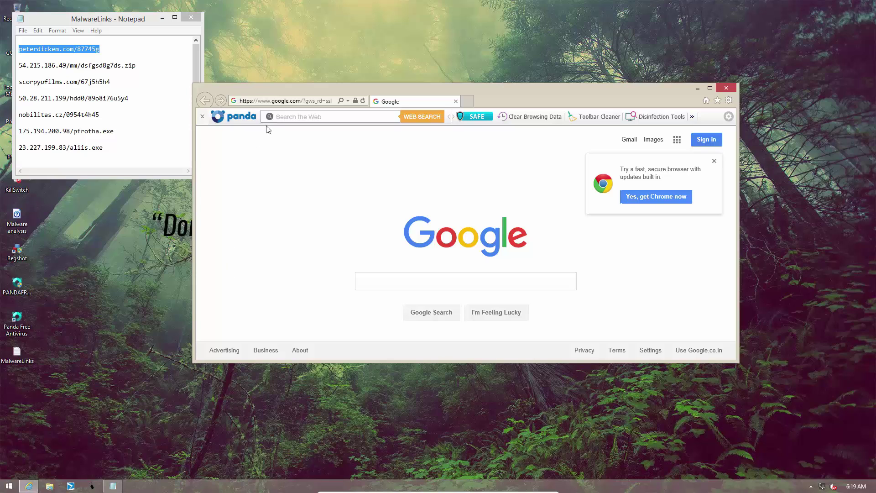
click(274, 100)
key(ctrl+v)
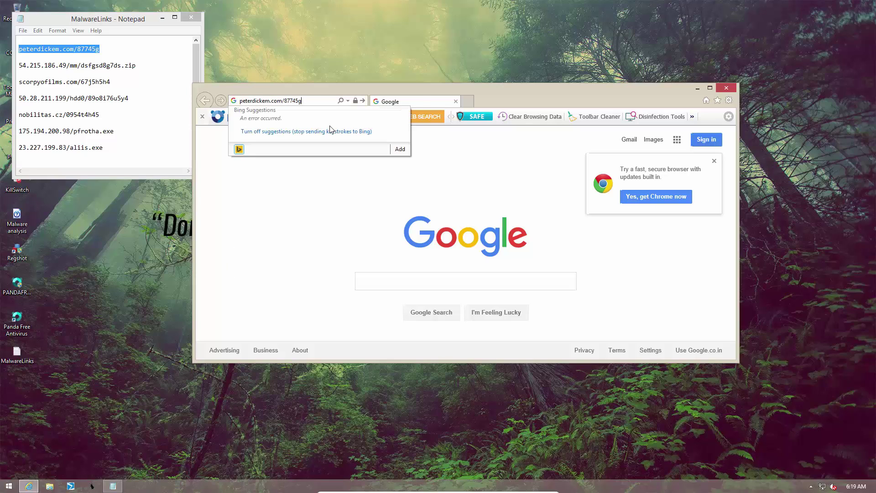
key(Return)
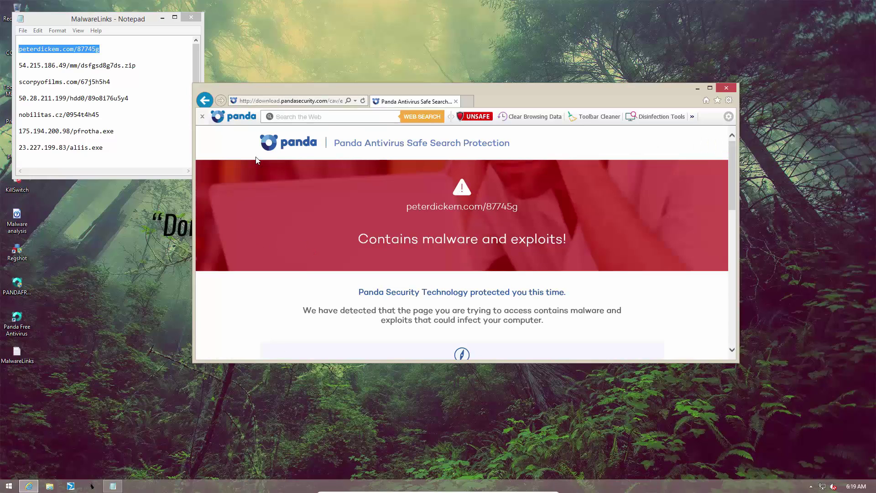
Step: Copy the link 54.215.186.49/mm/dsfgsd8g7ds.zip from MalwareLinks and load it in the browser
click(141, 64)
double_click(140, 64)
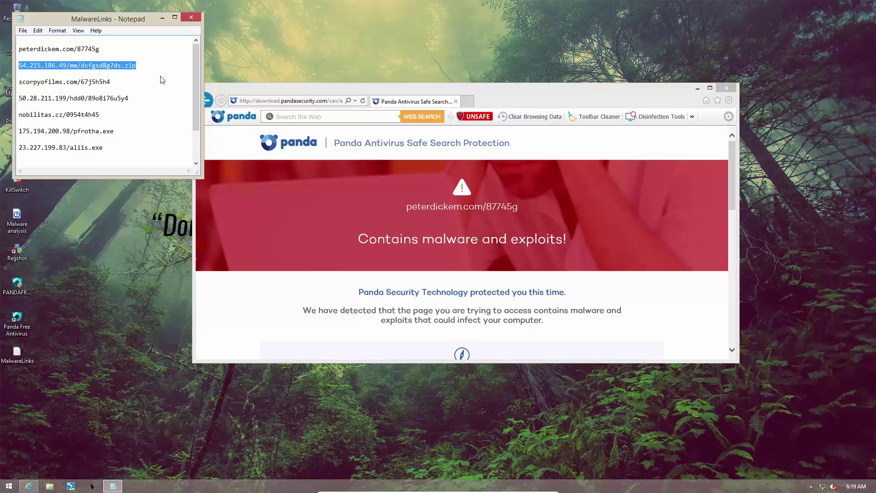
click(323, 103)
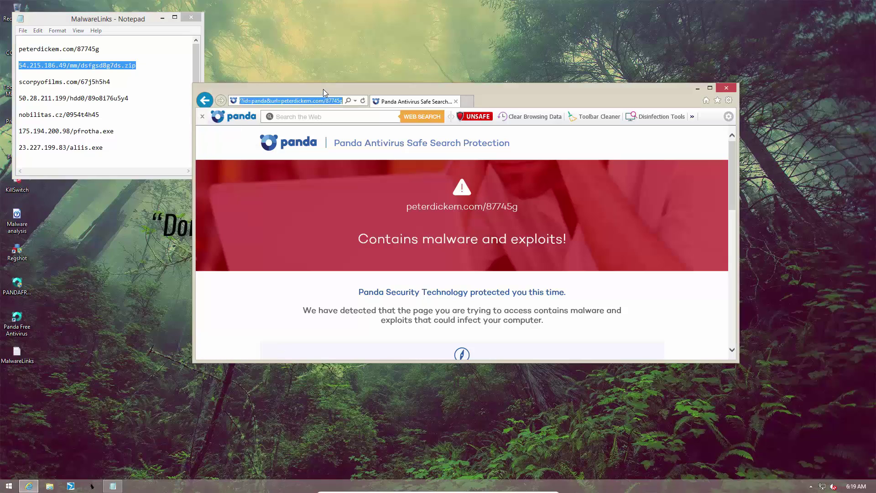
key(ctrl+v)
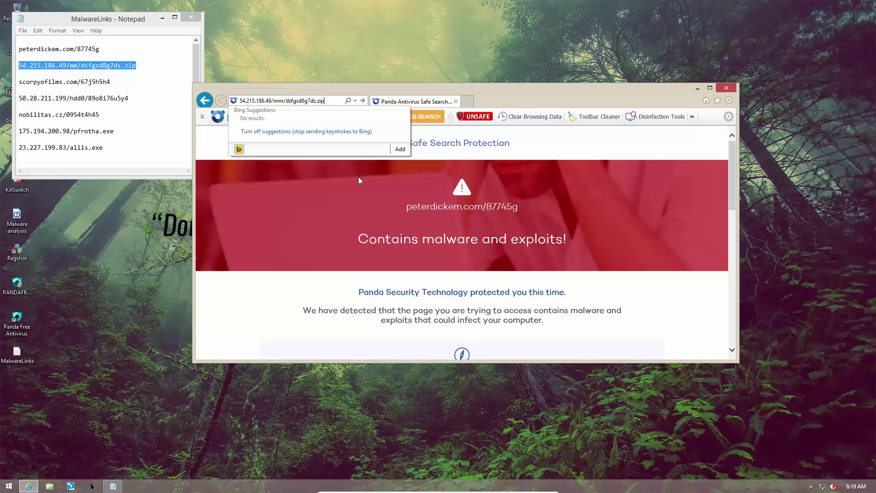
key(Return)
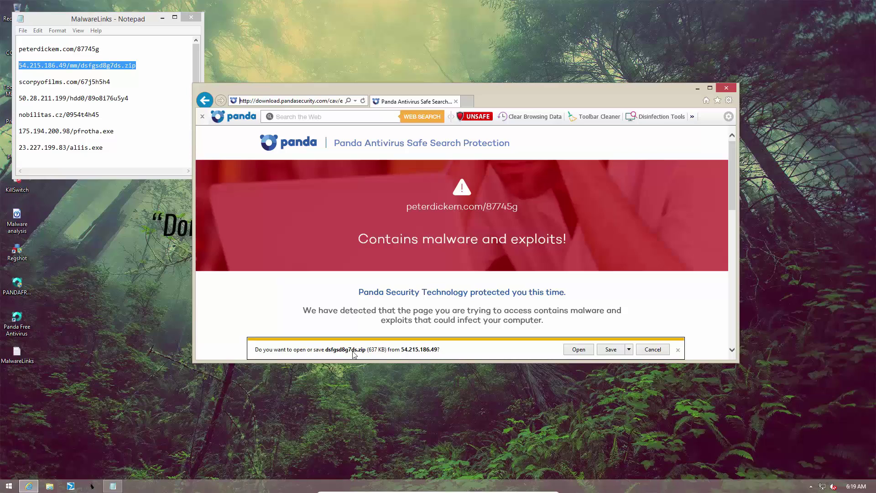
Step: Try to open the downloaded dsfgsd8g7ds.zip with WinRAR archiver and dismiss the resulting dialog
click(585, 354)
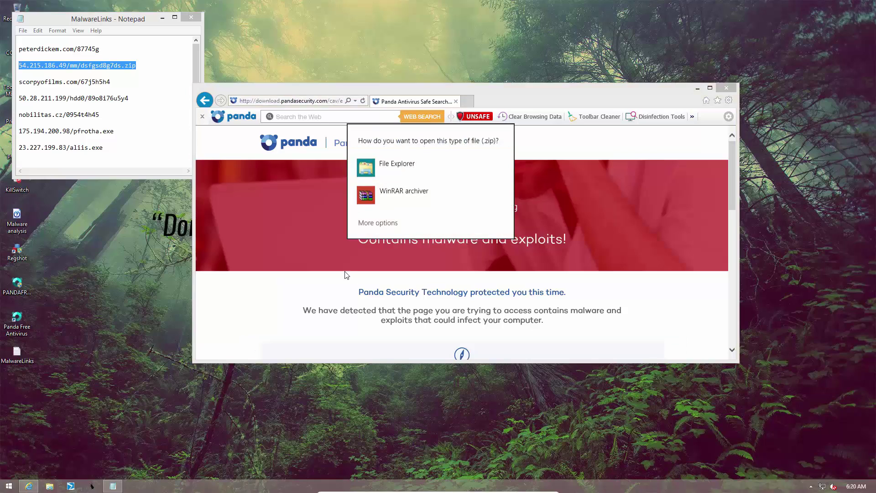
click(384, 192)
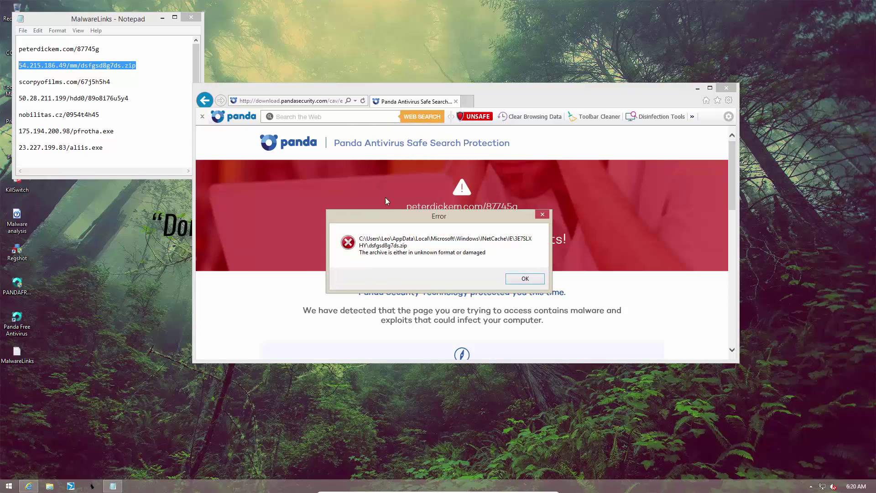
click(525, 280)
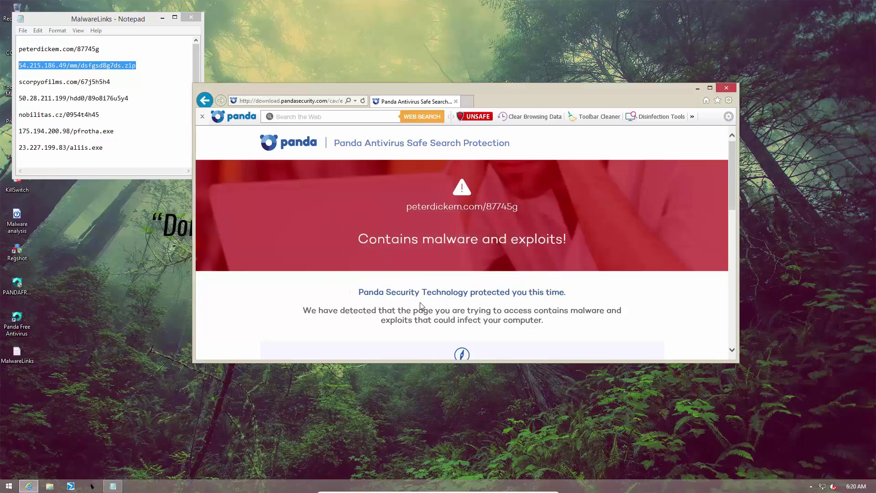
Step: Check the protection status in Panda Free Antivirus, postponing the account selection, and close its window
click(810, 486)
drag(822, 447, 832, 486)
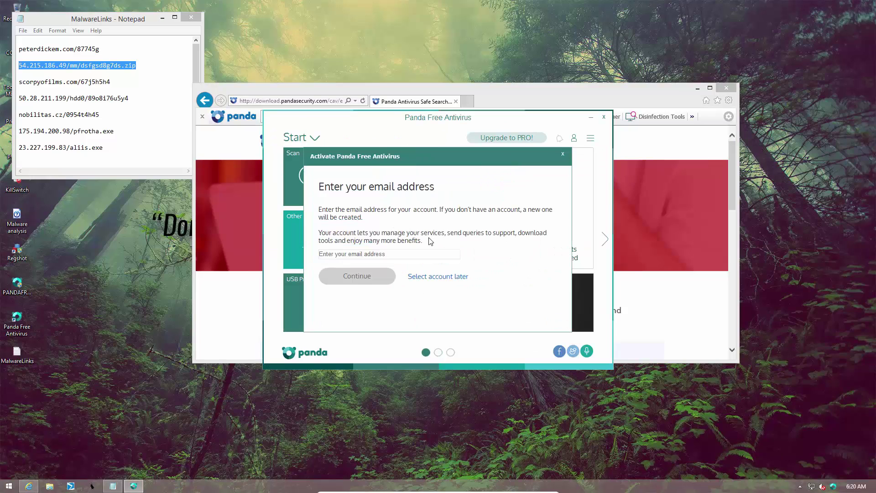
click(459, 276)
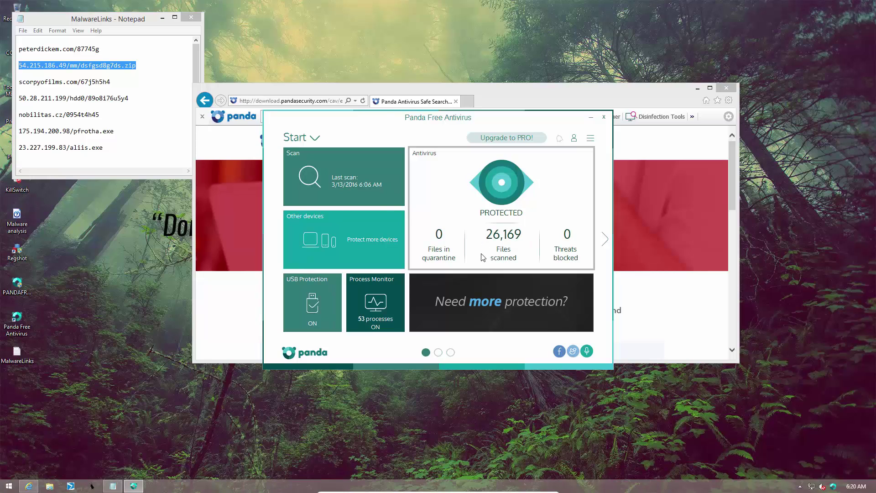
click(603, 117)
Step: Copy the link scorpyofilms.com/67j5h5h4 from MalwareLinks and load it in the browser
click(110, 78)
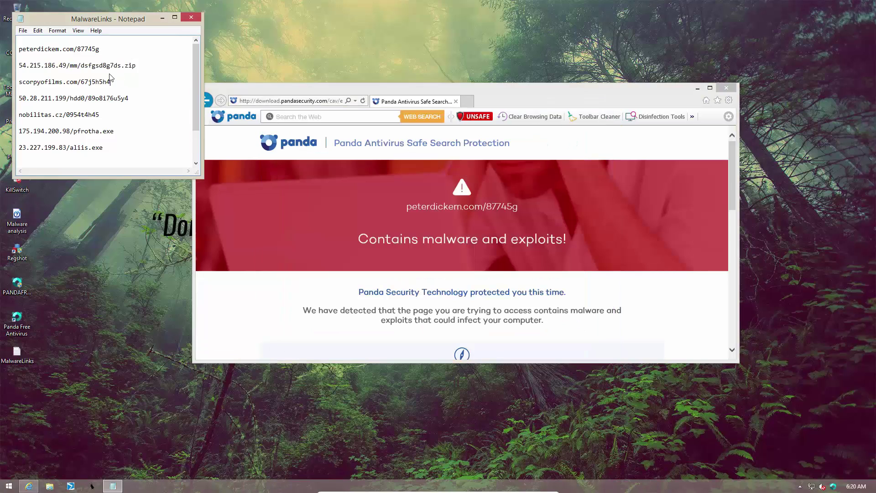
double_click(110, 78)
click(286, 103)
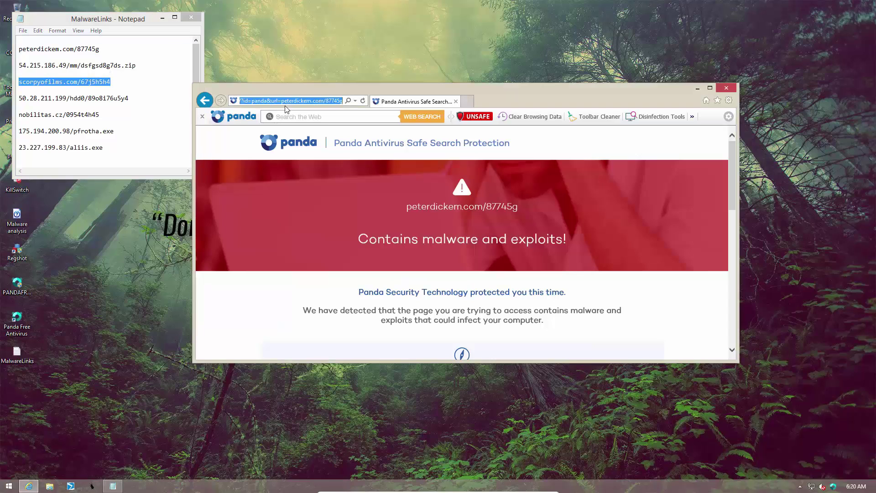
key(ctrl+v)
key(Return)
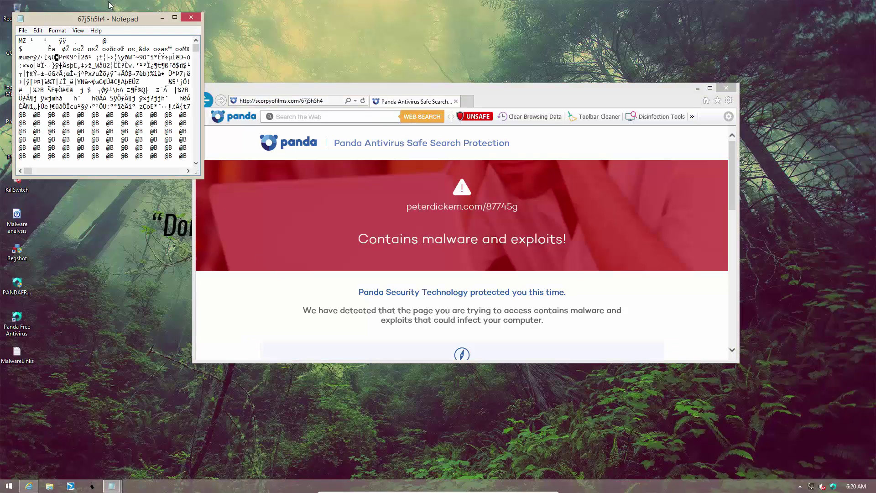
Step: Move the downloaded 67j5h5h4 Notepad window clear of the link list, examine the file's contents down to the end, and close it
drag(111, 20, 405, 75)
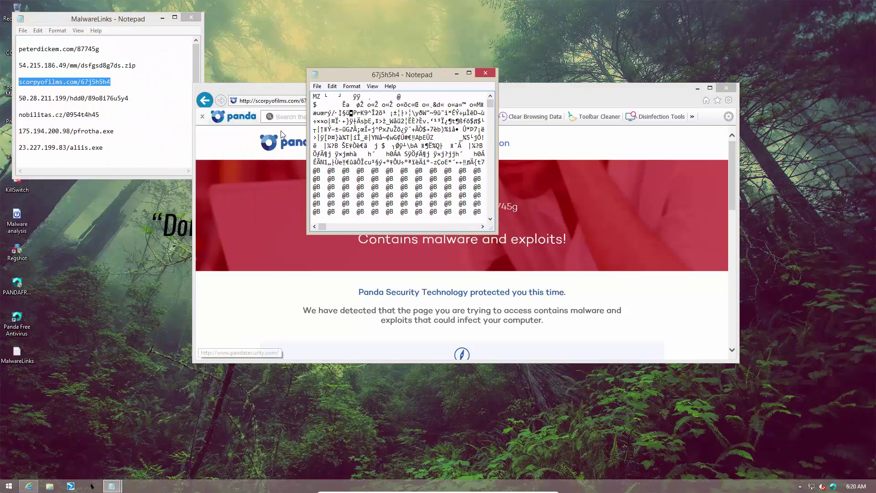
drag(490, 102, 491, 207)
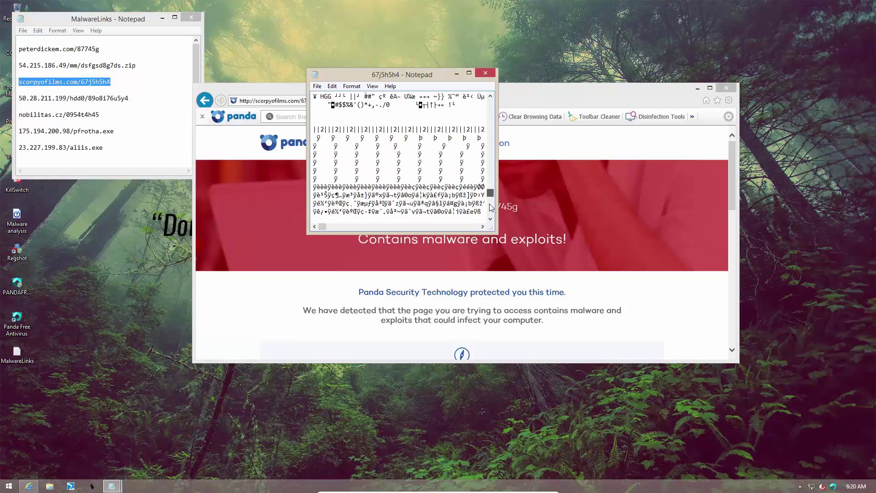
scroll(489, 209, up, 4)
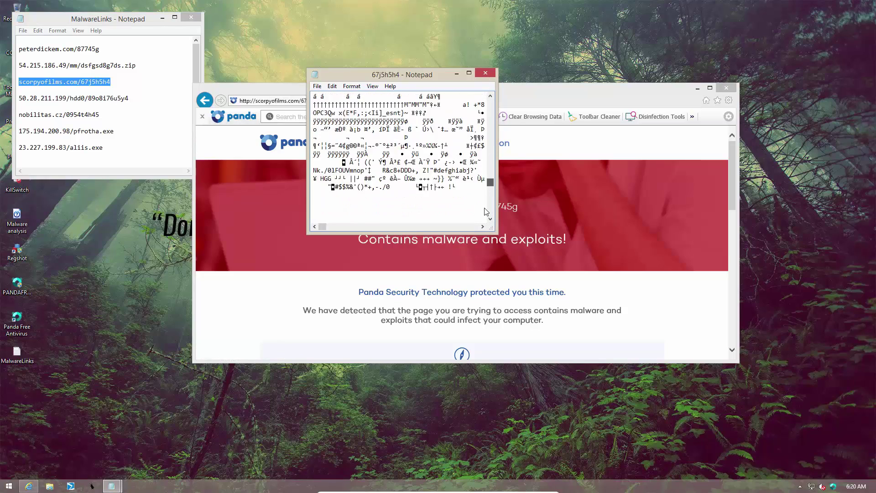
scroll(486, 211, down, 10)
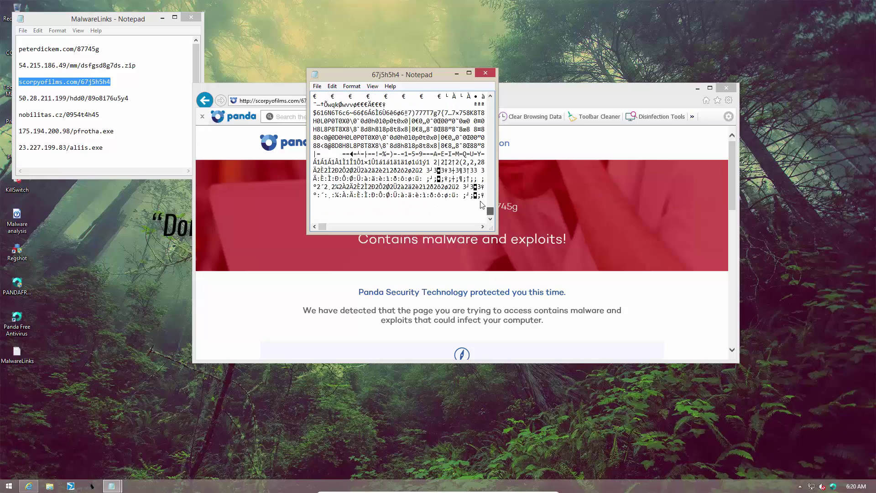
click(484, 74)
Step: Copy the link 50.28.211.199/hdd0/89o8i76u5y4 from MalwareLinks, load it in the browser and look through the page
drag(133, 99, 133, 92)
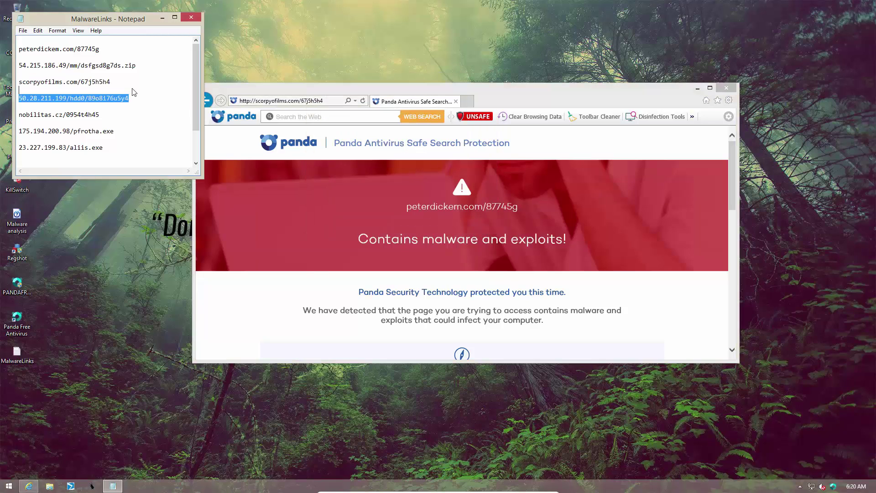
click(244, 230)
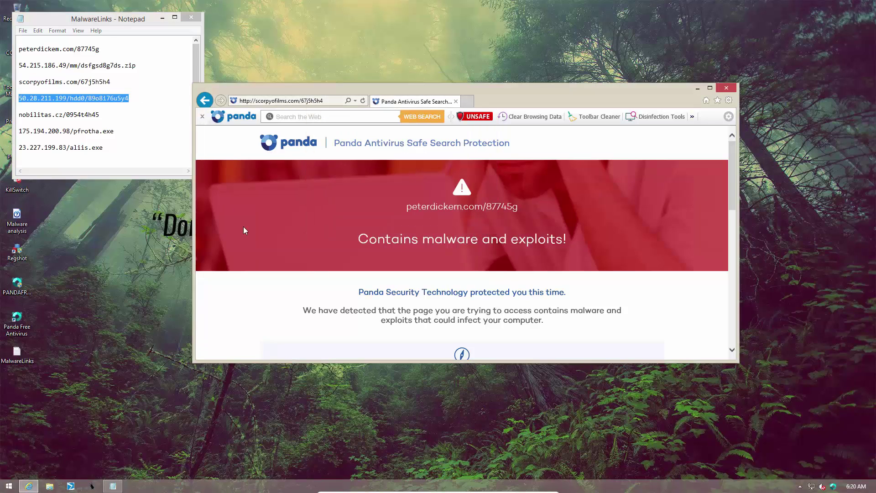
click(284, 100)
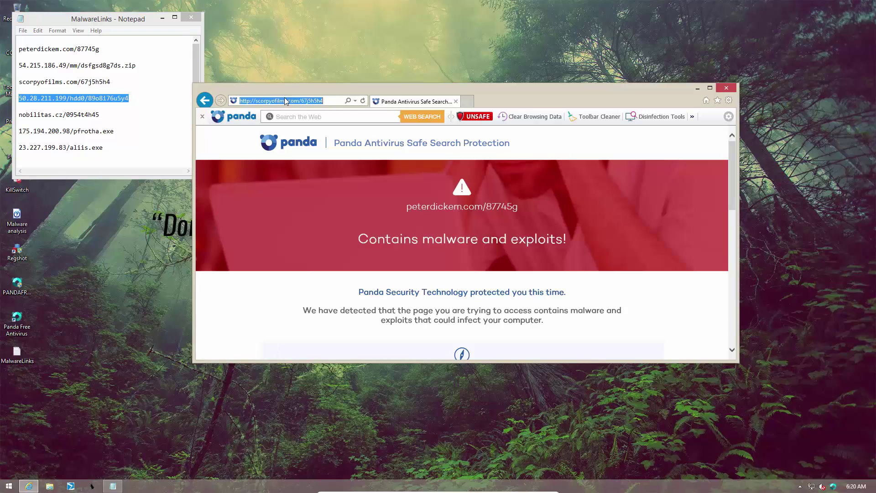
key(ctrl+v)
key(Return)
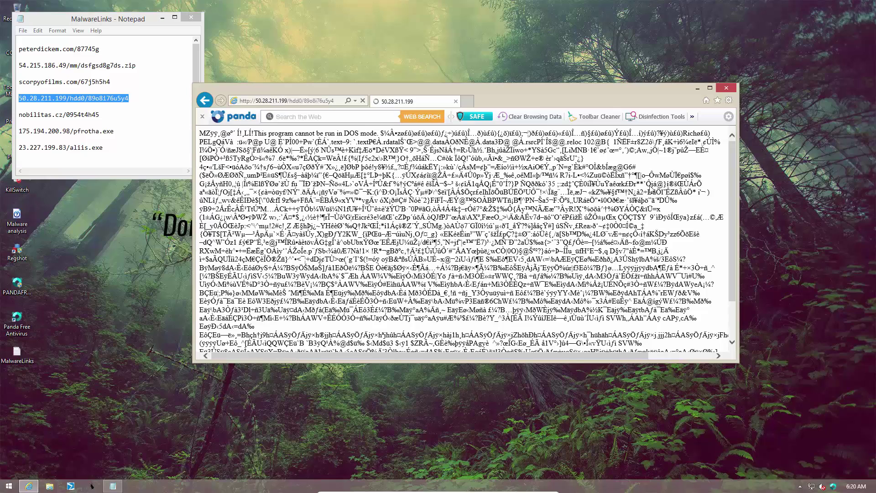
drag(730, 157, 738, 213)
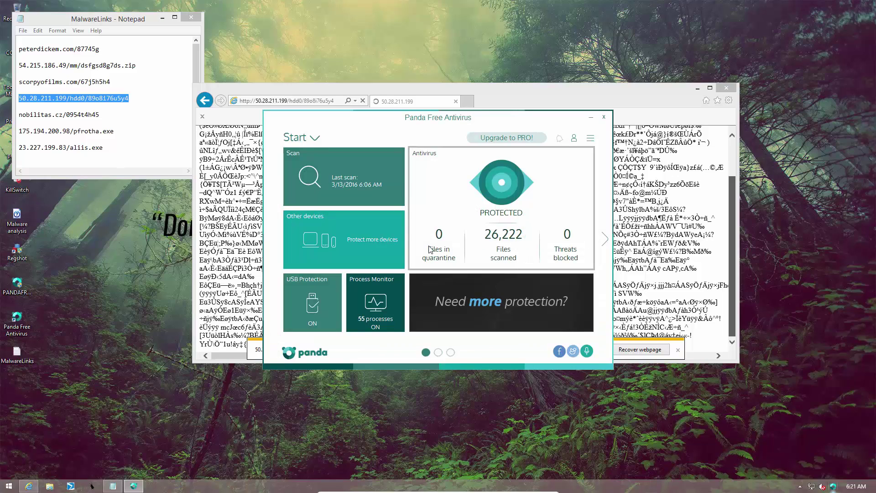
Step: Check the protection status and Process Monitor in Panda Free Antivirus, moving its window aside, and close it
click(439, 274)
drag(521, 123, 638, 193)
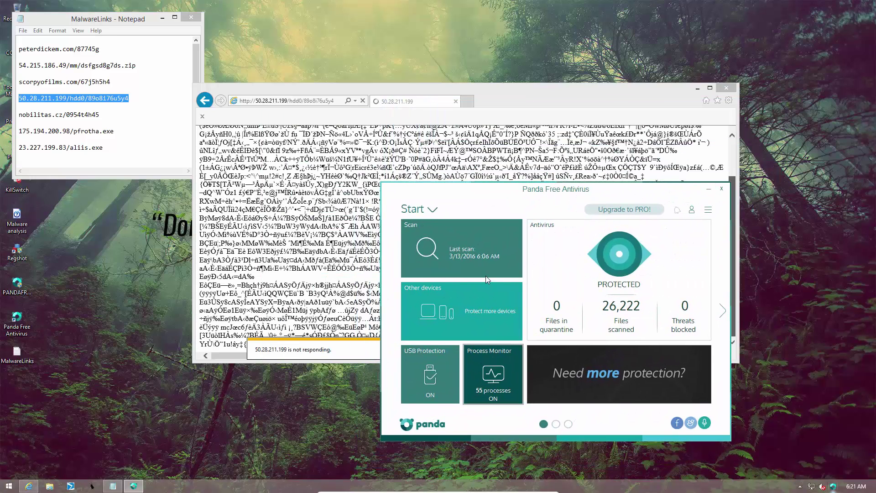
click(493, 385)
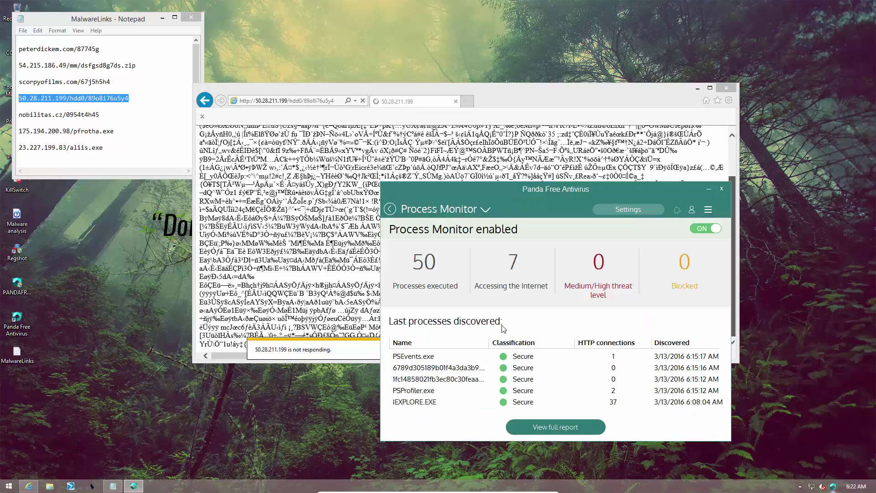
key(Escape)
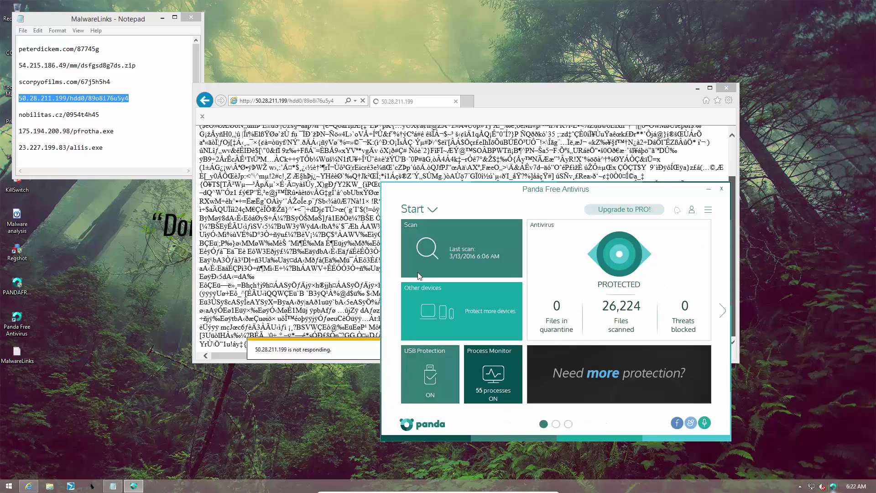
key(Escape)
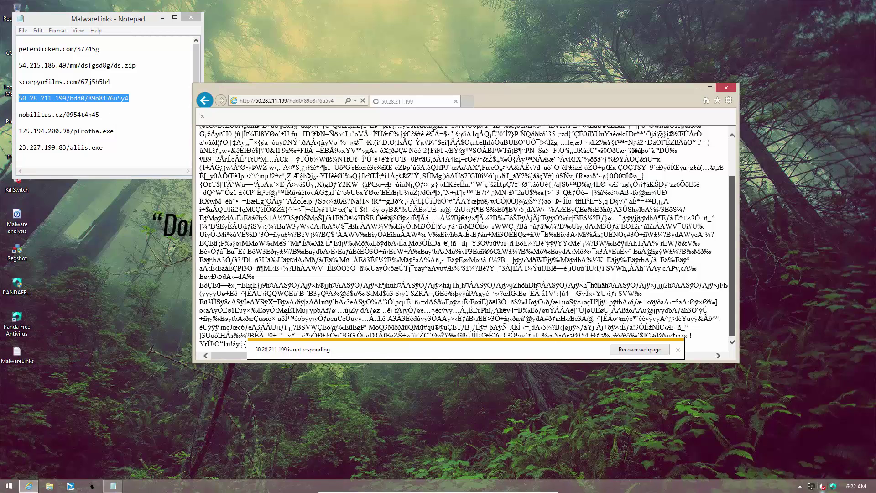
click(834, 488)
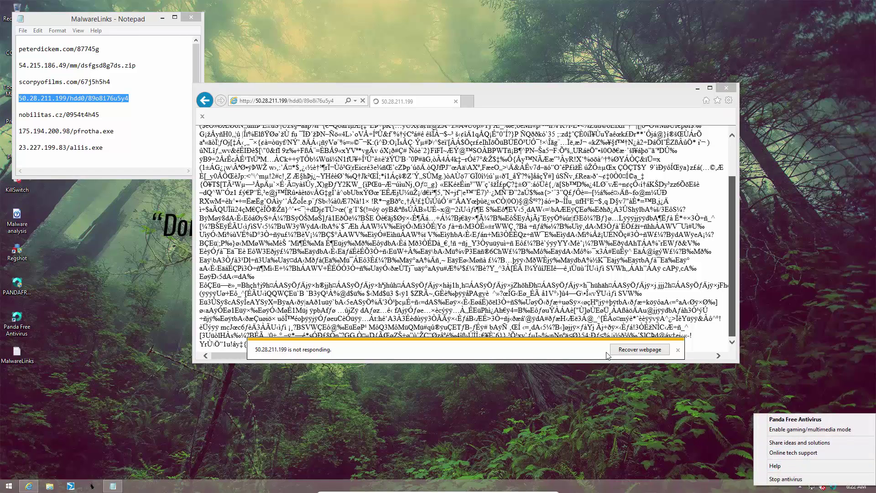
click(539, 280)
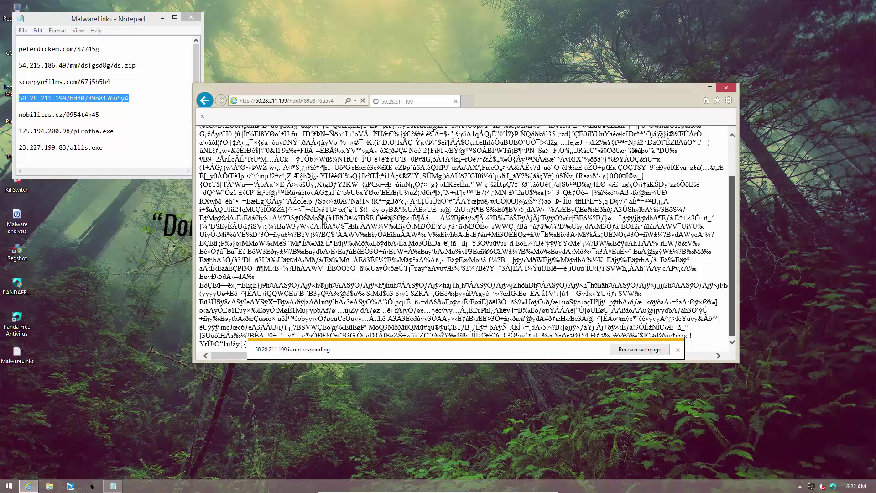
Step: Copy the link nobilitas.cz/0954t4h45 from MalwareLinks and switch the browser to a new tab
double_click(106, 118)
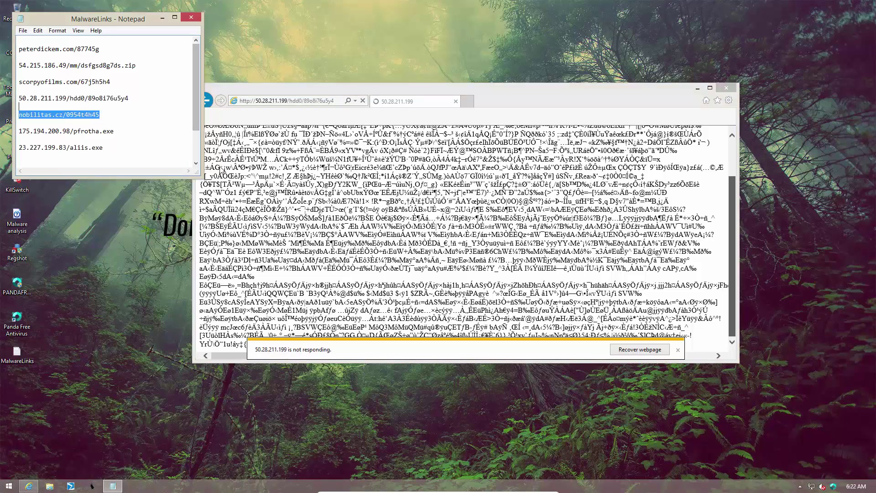
click(466, 102)
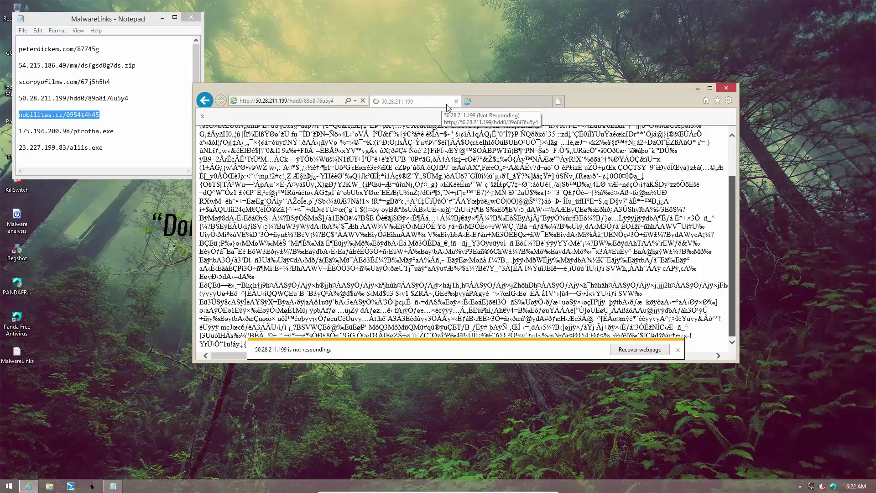
click(482, 105)
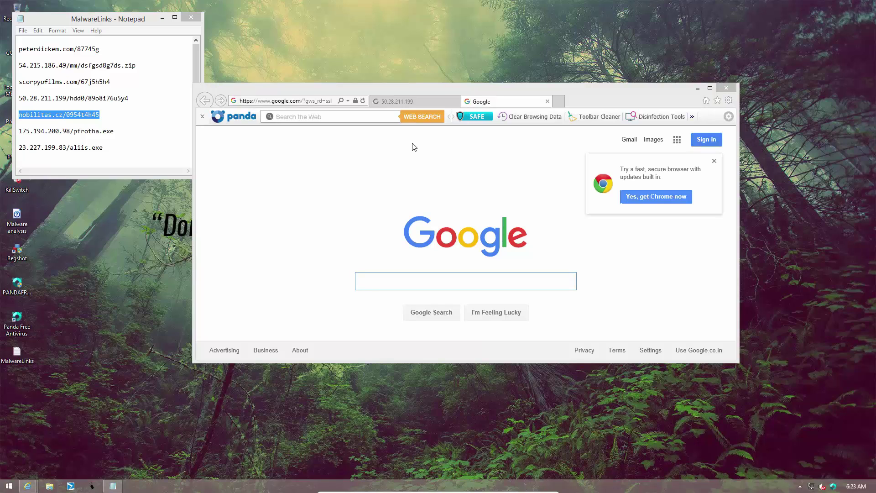
Step: Switch to Task Manager to examine the running processes and their resource use
key(ctrl+shift+Escape)
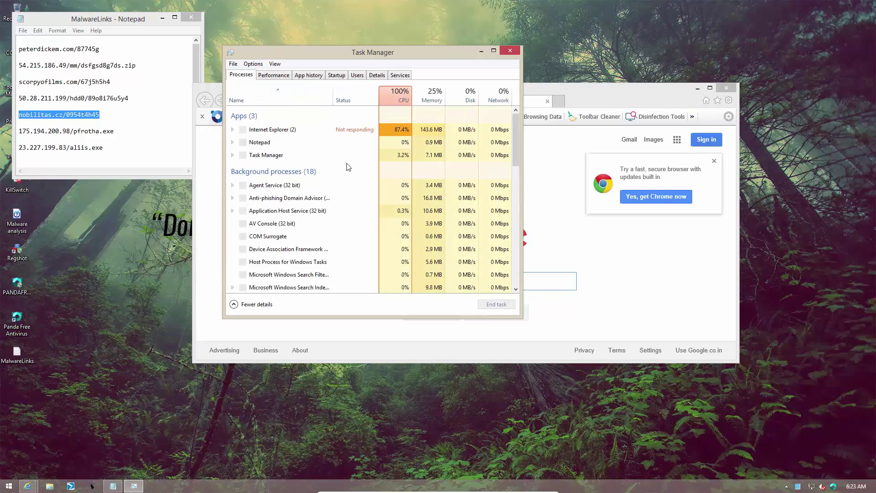
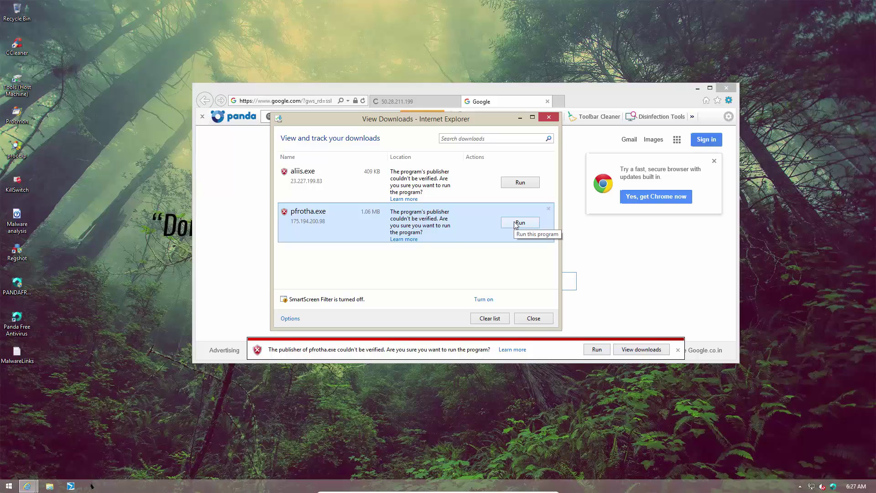
Step: Try to run the downloaded pfrotha.exe and dismiss the resulting dialog
click(515, 222)
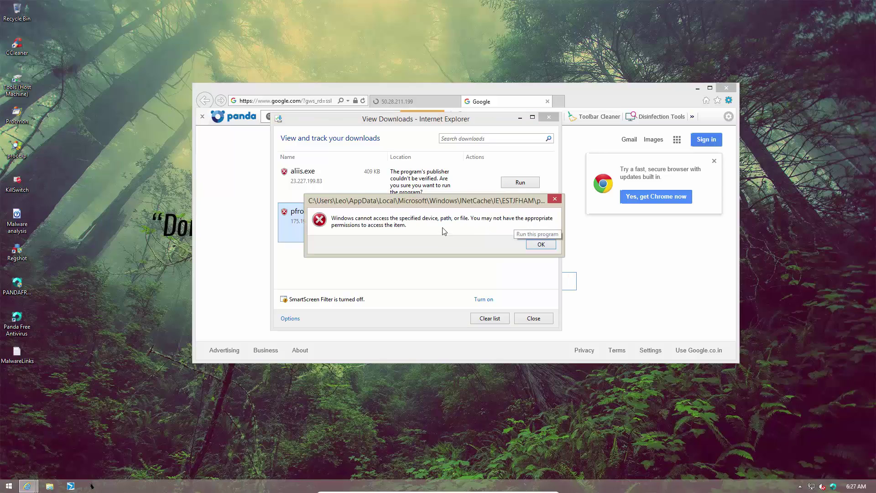
drag(460, 209, 597, 169)
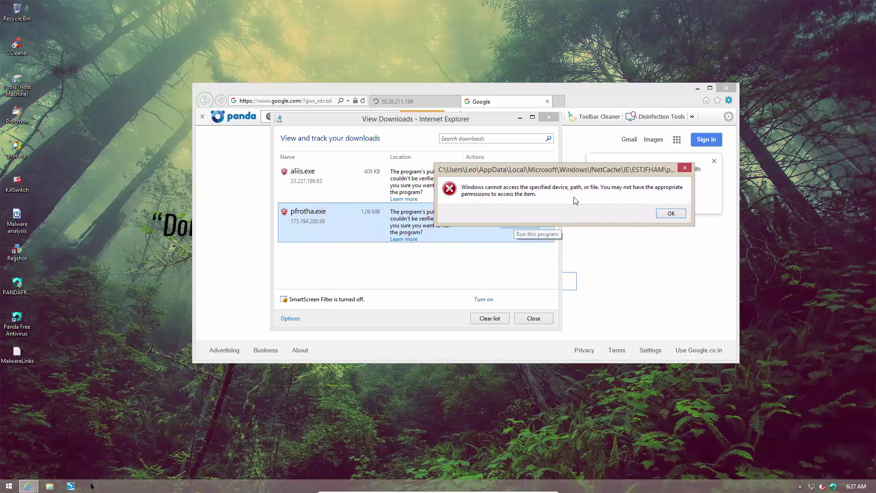
click(680, 218)
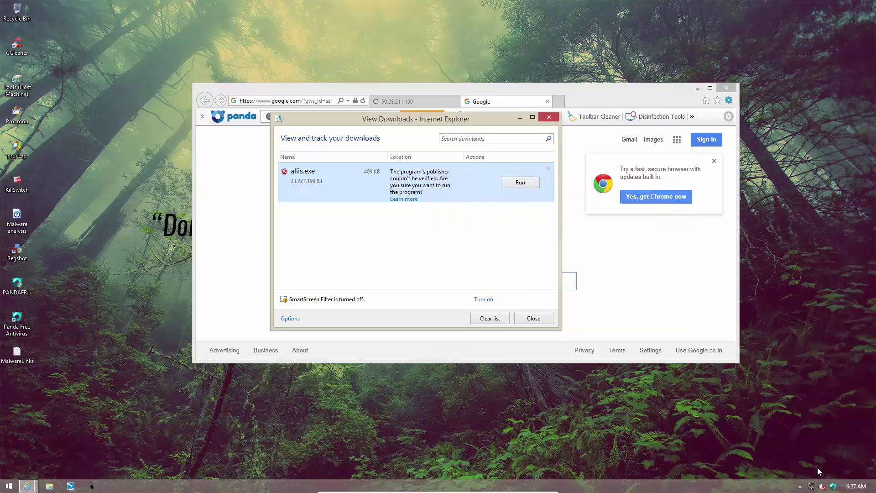
click(830, 485)
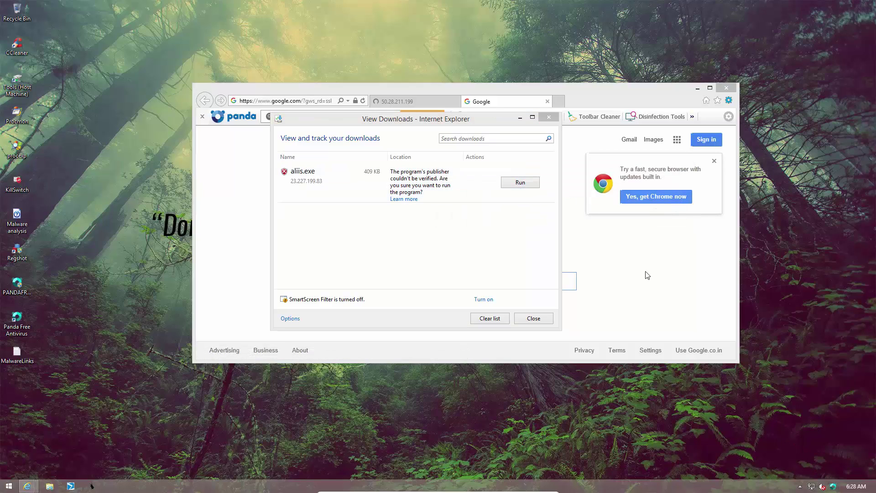
Step: Try to run the downloaded aliis.exe, dismiss the resulting dialog and close the downloads list
click(513, 185)
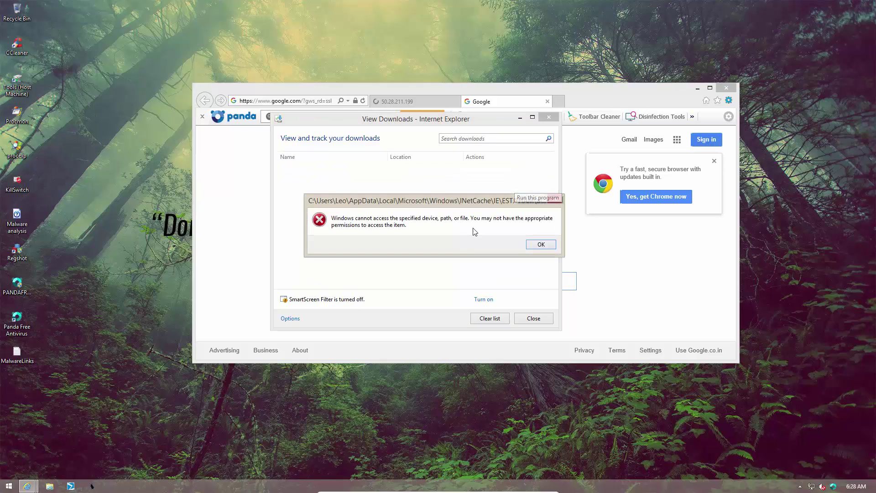
click(538, 245)
click(539, 321)
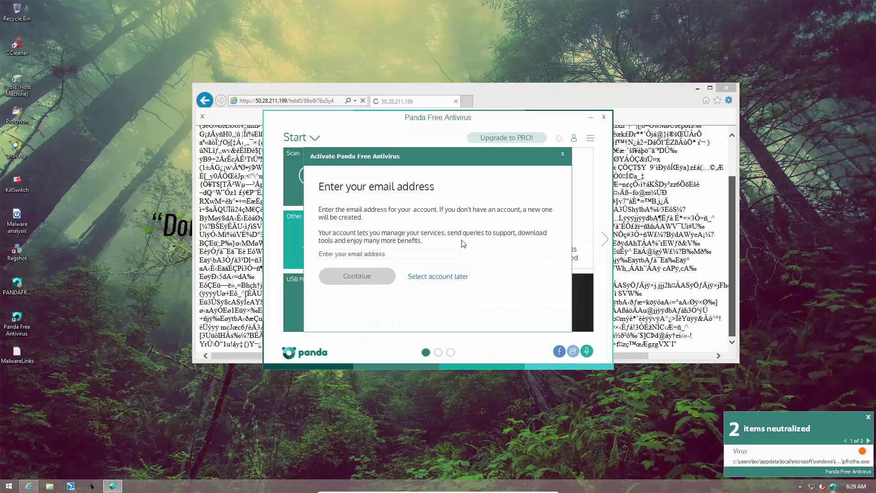
Step: Postpone the account selection in Panda Free Antivirus, check the quarantined and blocked items, and close its window
click(458, 278)
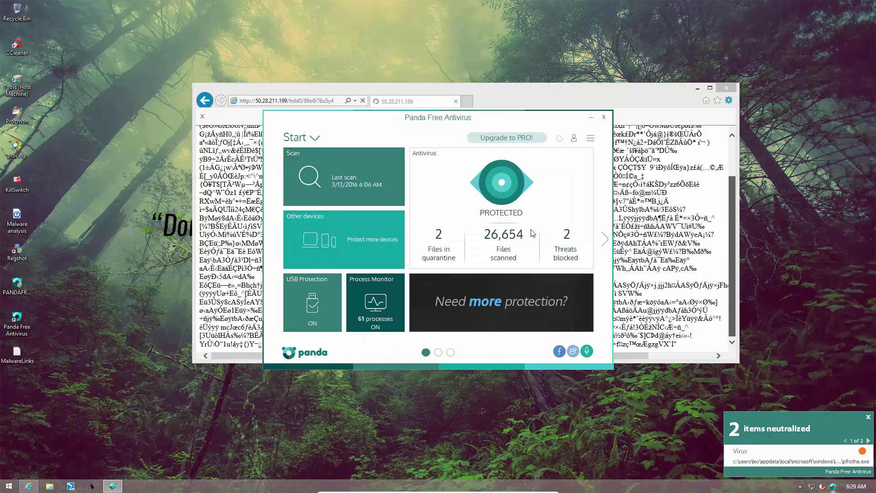
click(604, 117)
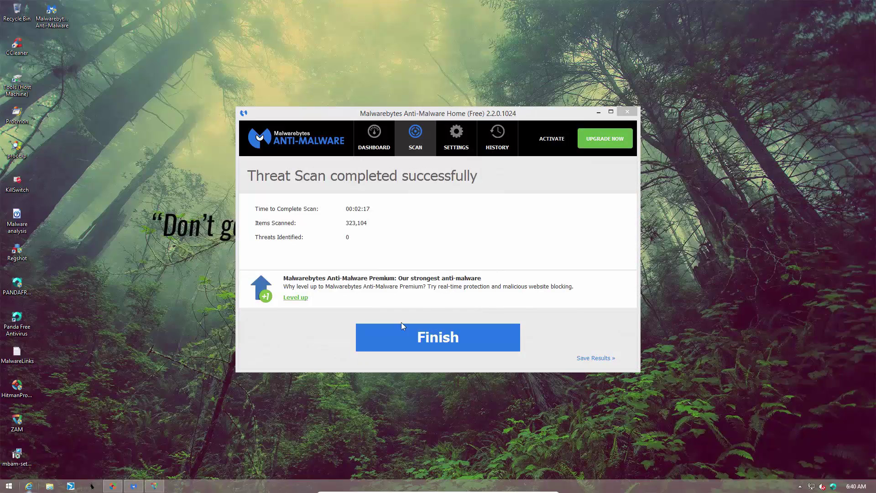
Step: Review the Malwarebytes Anti-Malware threat scan results and close the program
click(436, 296)
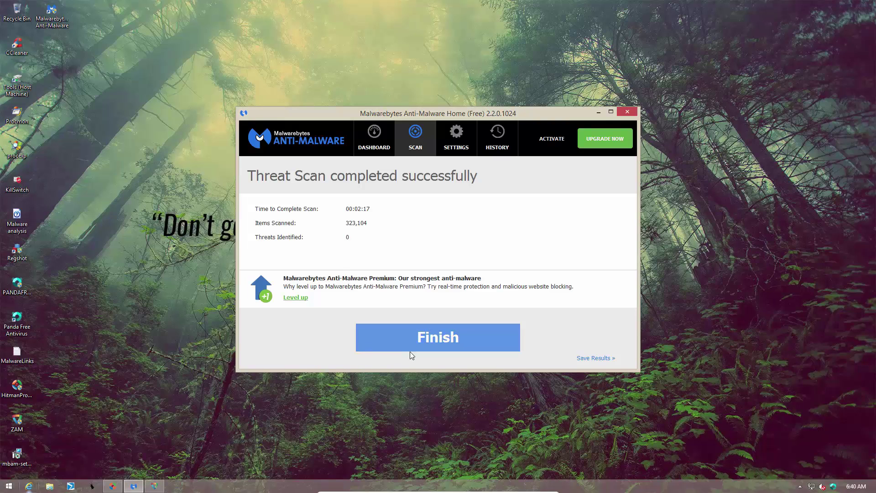
click(628, 113)
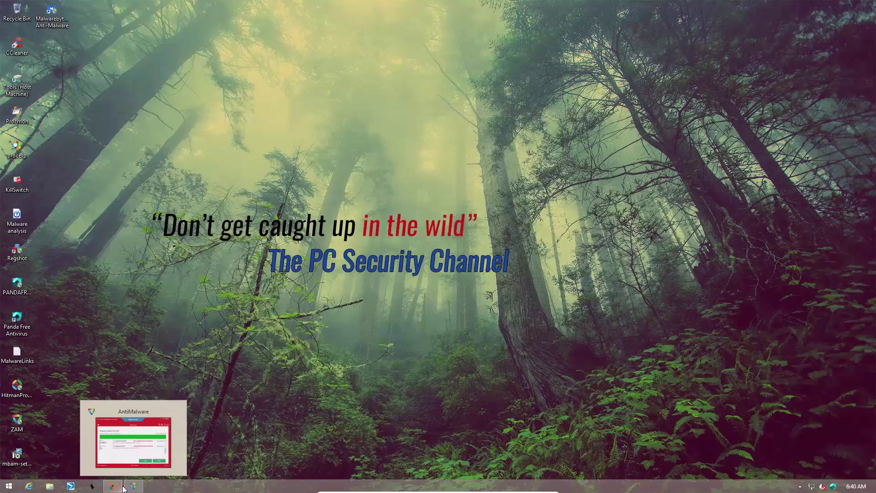
Step: Review the scan detections in Zemana AntiMalware and HitmanPro, and close both without applying the selected actions
click(132, 486)
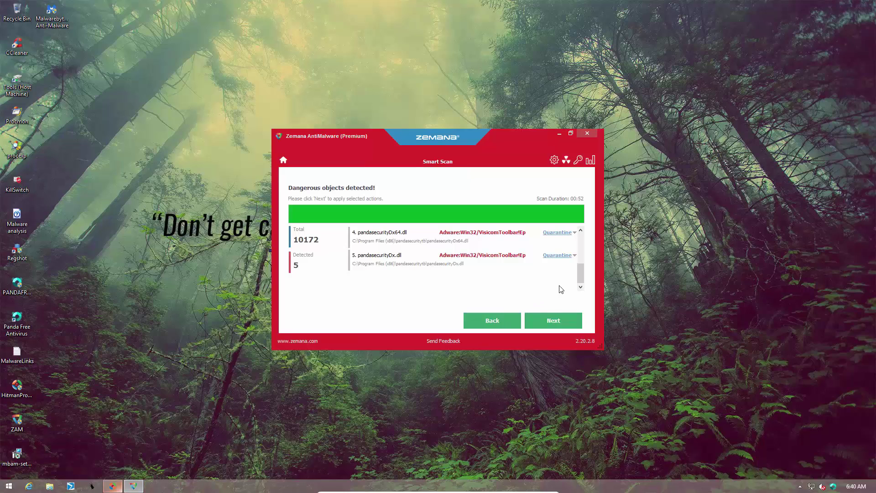
scroll(578, 276, up, 3)
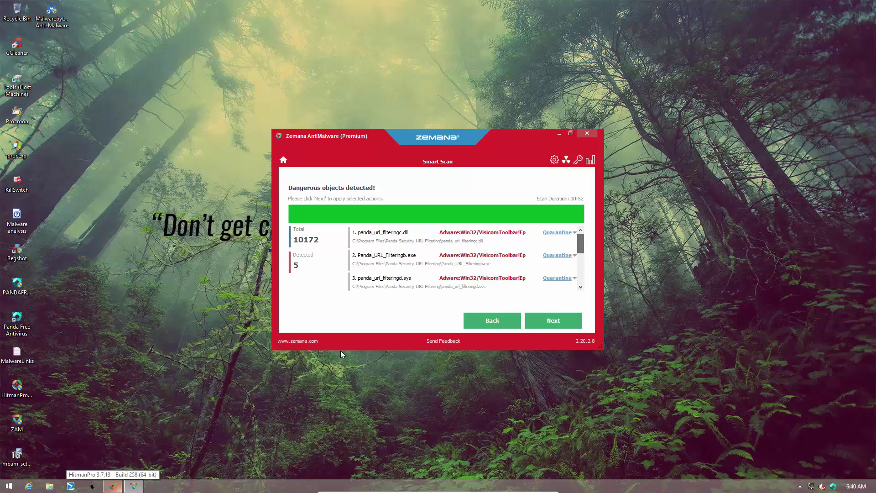
click(112, 486)
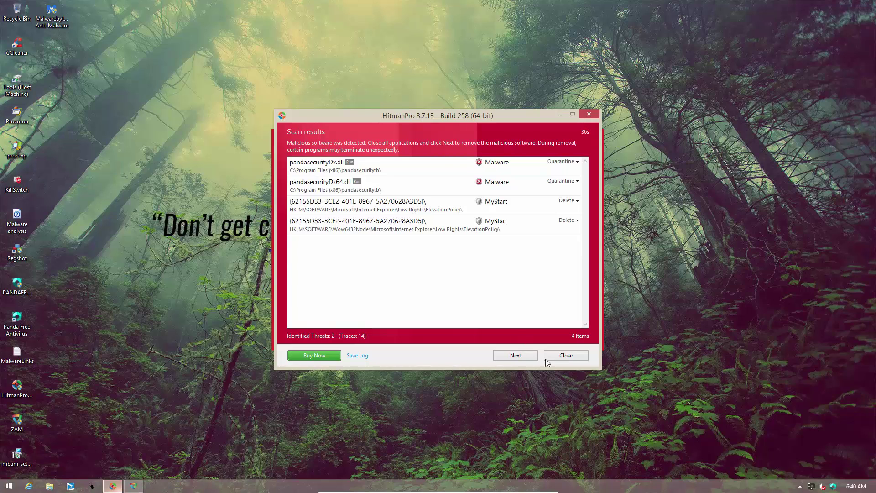
click(562, 357)
click(589, 133)
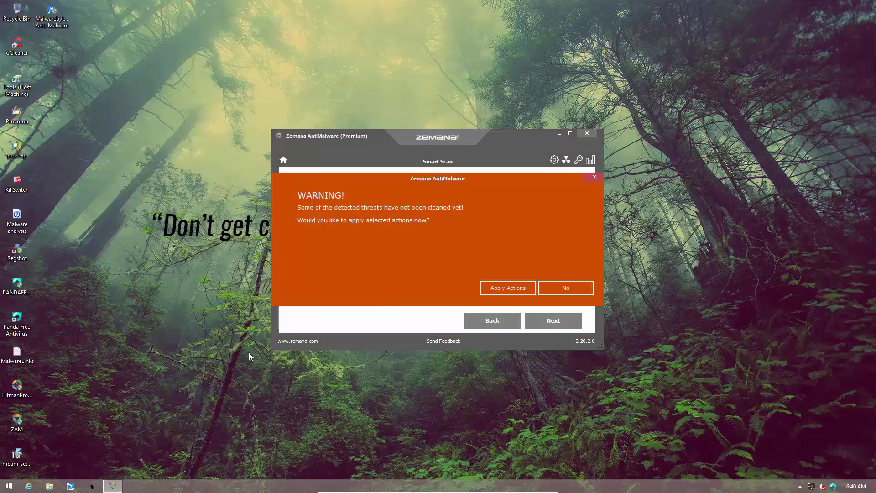
click(561, 293)
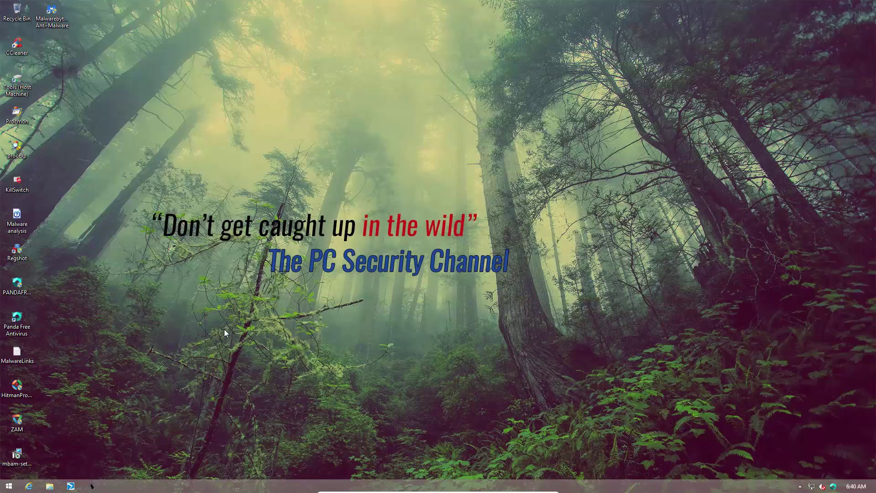
key(alt+F4)
Step: Open the Panda Free Antivirus main window
right_click(833, 486)
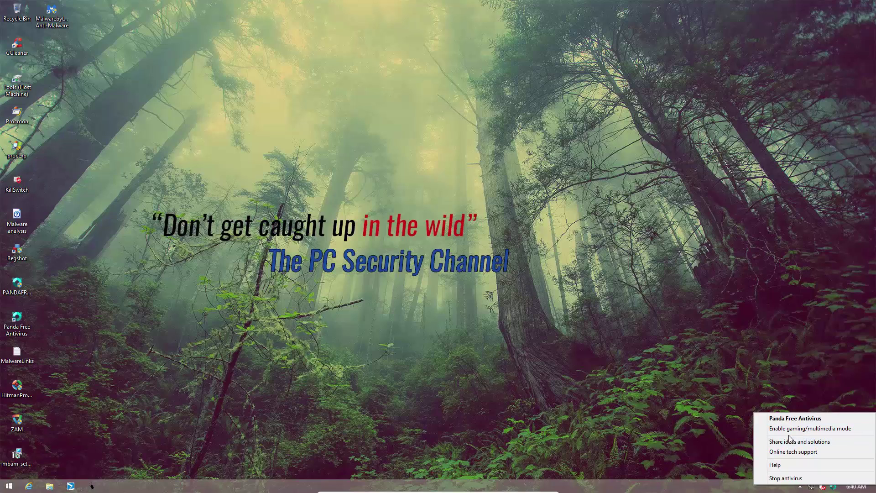
click(794, 418)
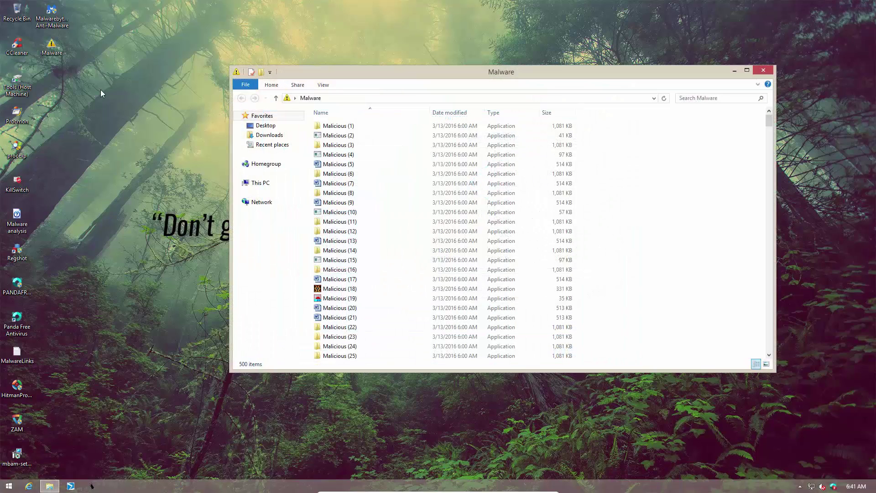
Step: Look through the application samples in the Malware folder and close its window
drag(769, 121, 771, 146)
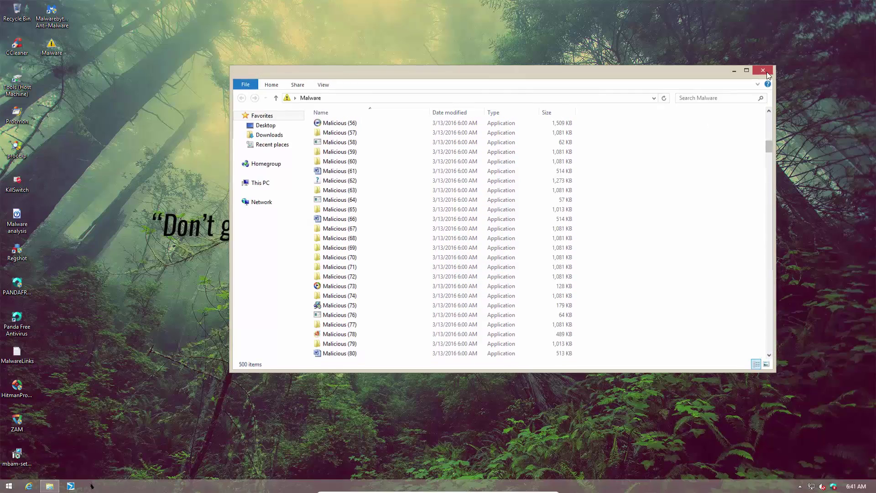
click(766, 72)
Step: Scan the Malware folder on the desktop with Panda Free Antivirus
right_click(48, 48)
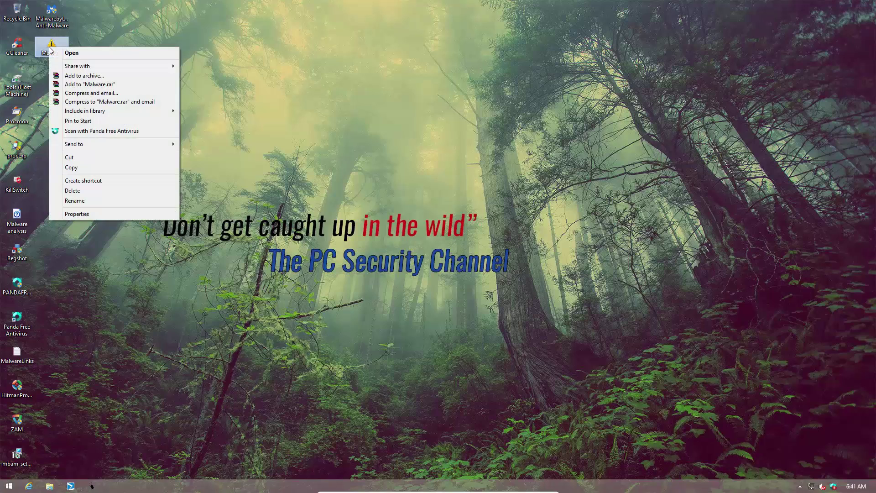
click(73, 130)
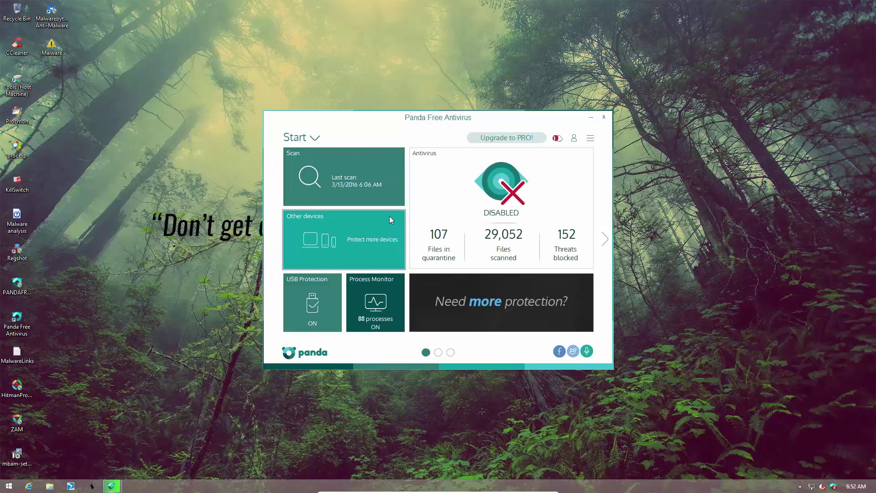
Step: Review the antivirus statistics and additional modules in the Panda main window, dismissing the account activation prompt
click(562, 154)
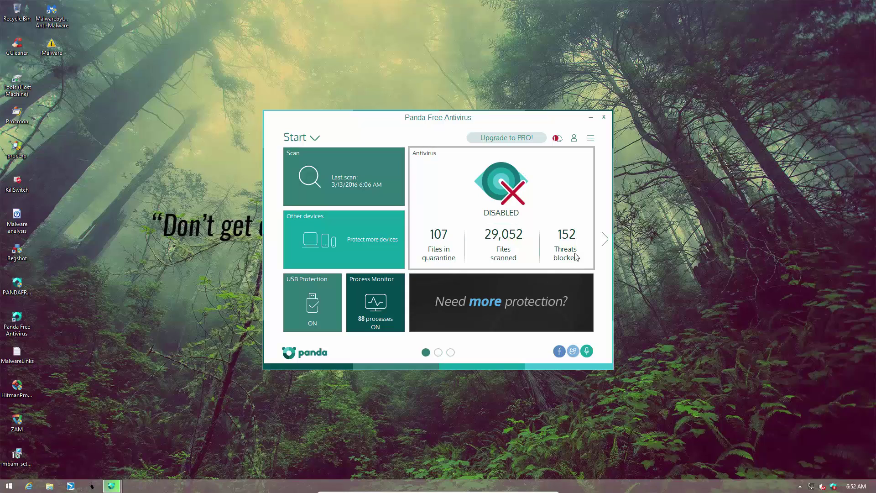
click(398, 207)
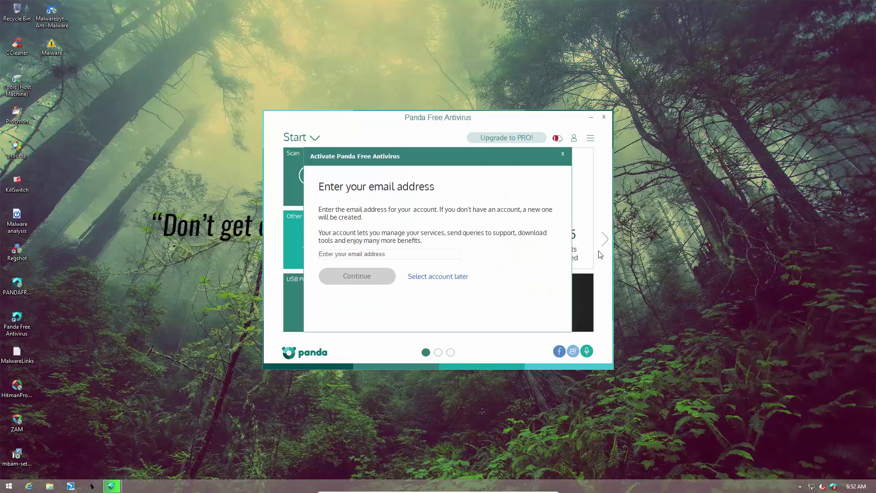
key(Escape)
click(605, 241)
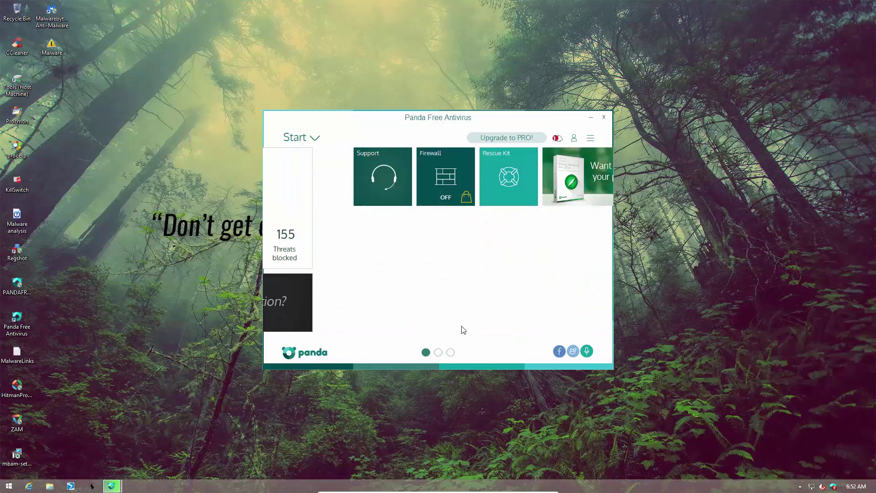
click(273, 239)
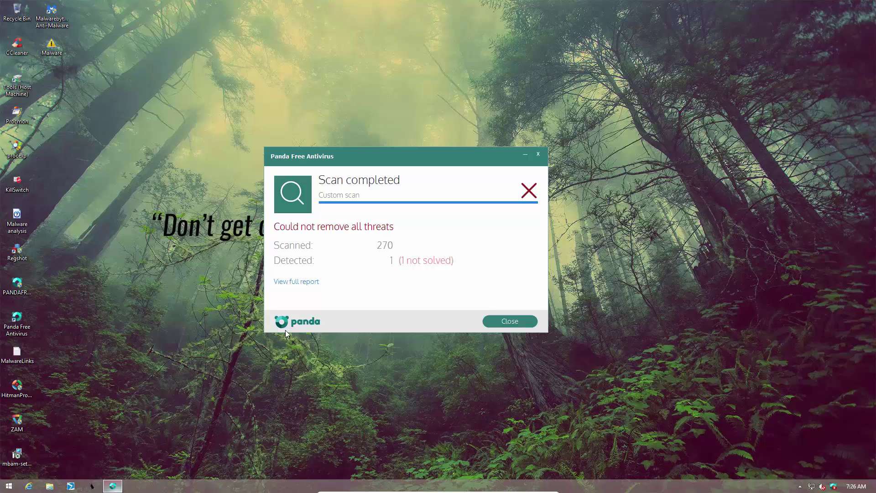
Step: Close the completed scan, check which samples remain in the Malware folder, and close the folder
click(527, 323)
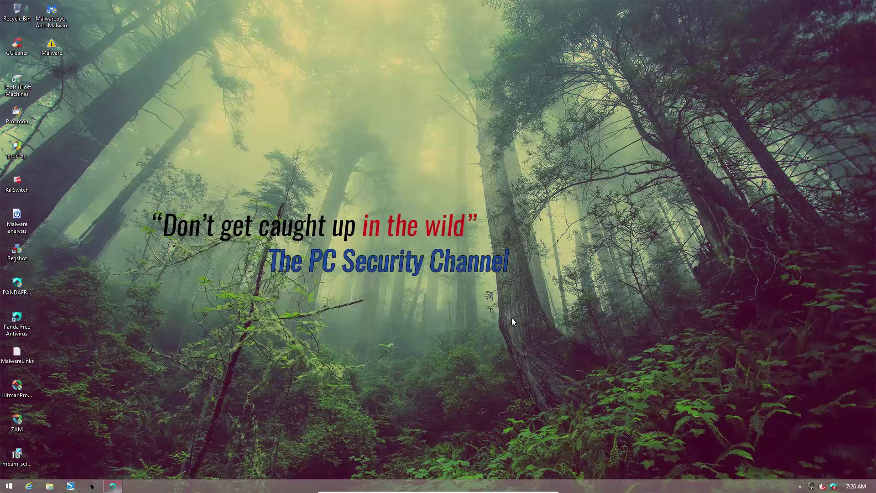
double_click(59, 56)
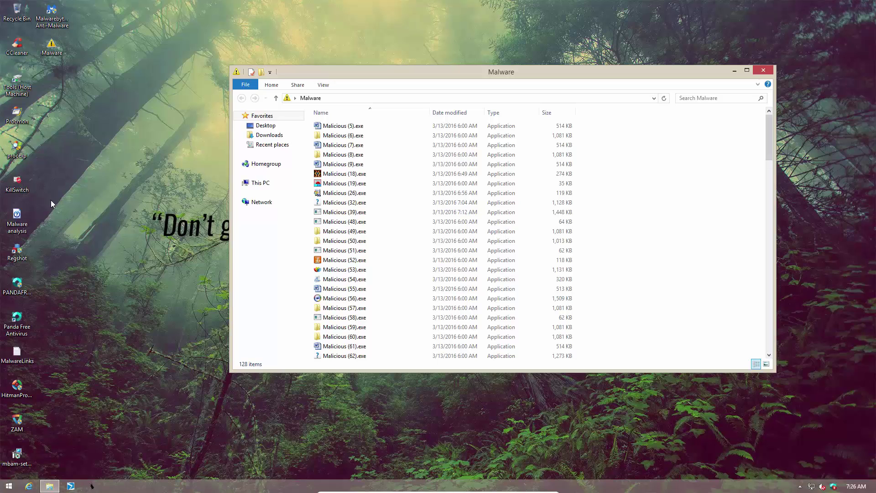
click(763, 69)
Step: Rescan the Malware folder with Panda Free Antivirus and close the scan results
right_click(61, 51)
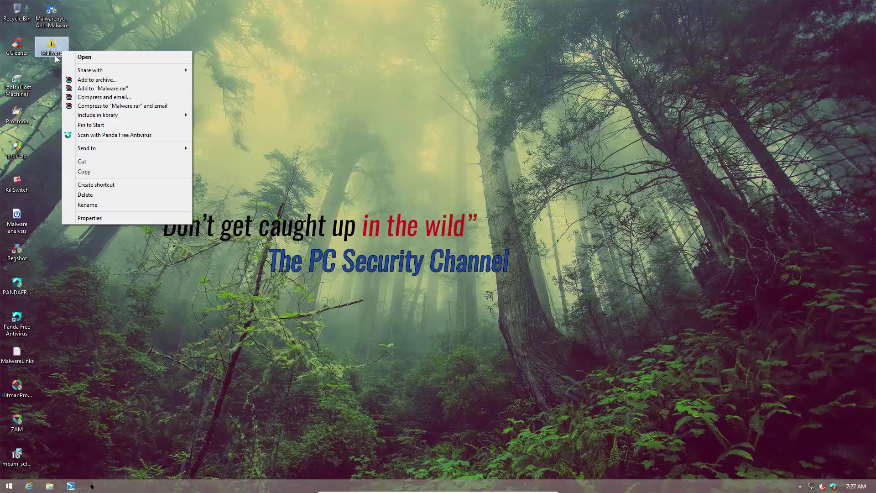
click(91, 135)
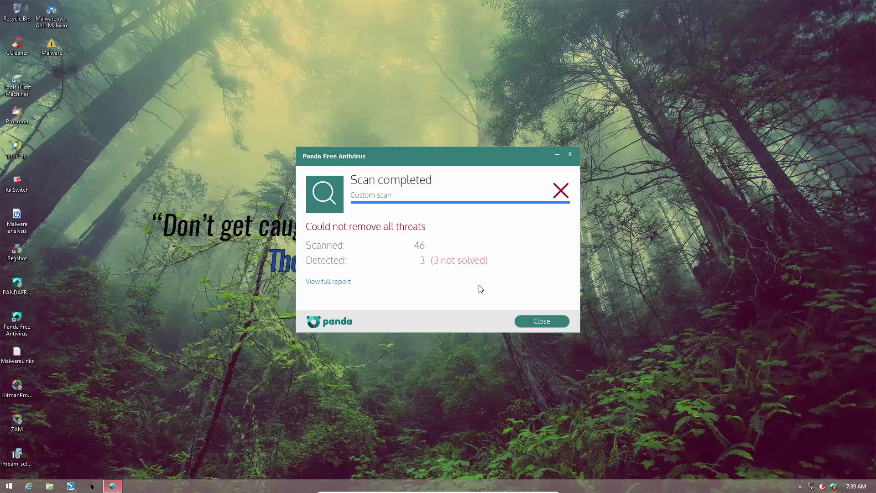
click(527, 320)
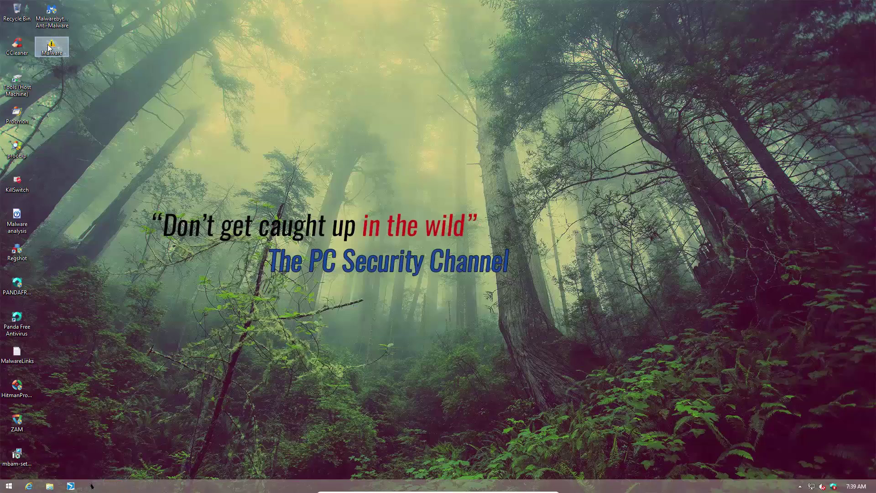
Step: Open the Malware folder, scan it once more with Panda Free Antivirus, and look through the remaining samples
double_click(51, 45)
right_click(48, 47)
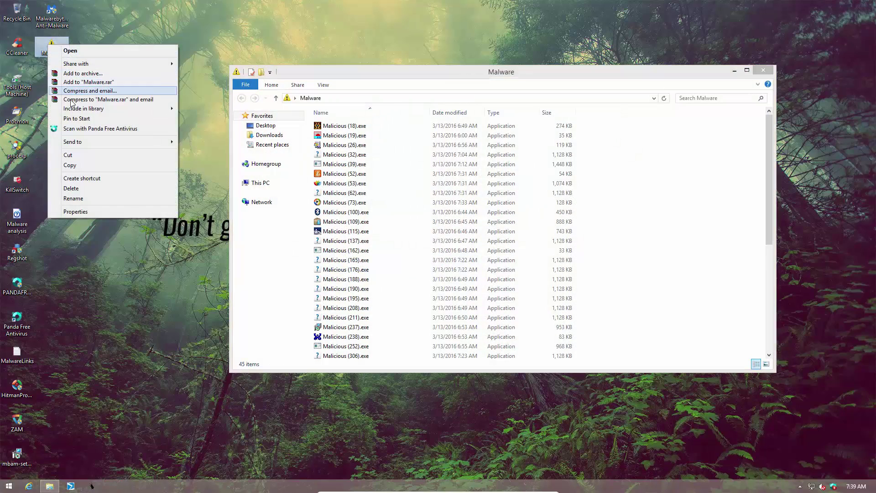
click(71, 129)
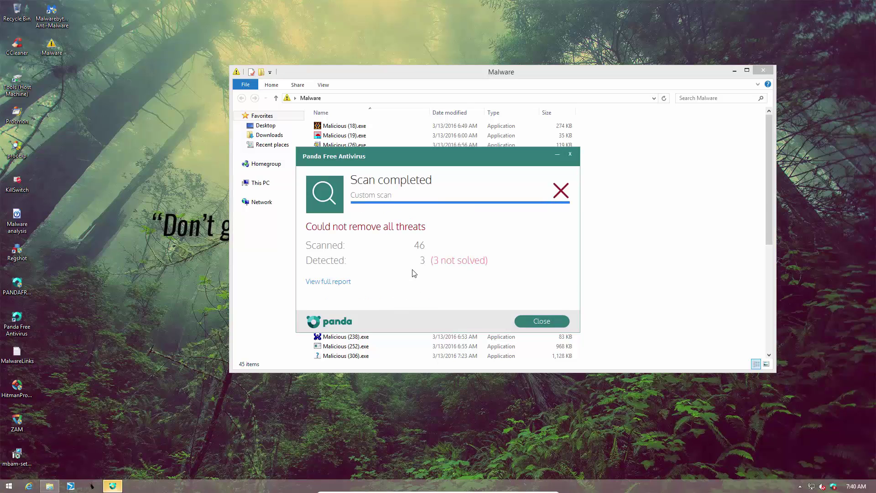
click(552, 321)
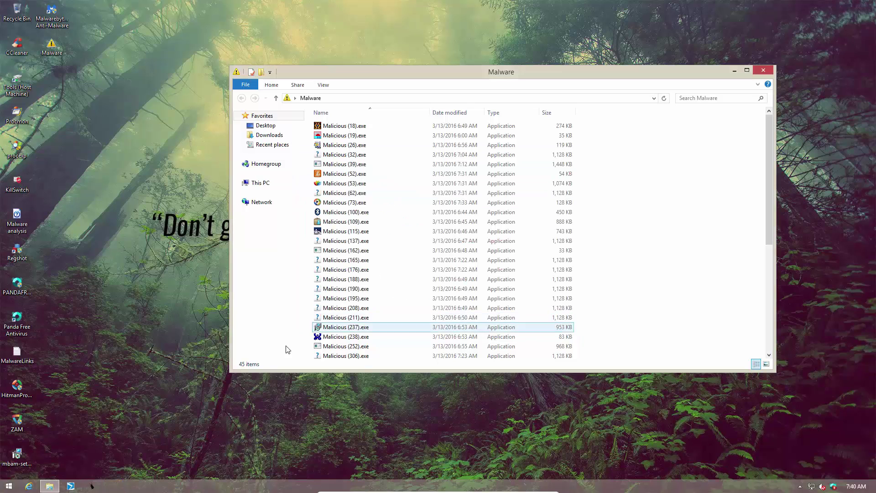
scroll(535, 235, down, 6)
scroll(536, 240, down, 1)
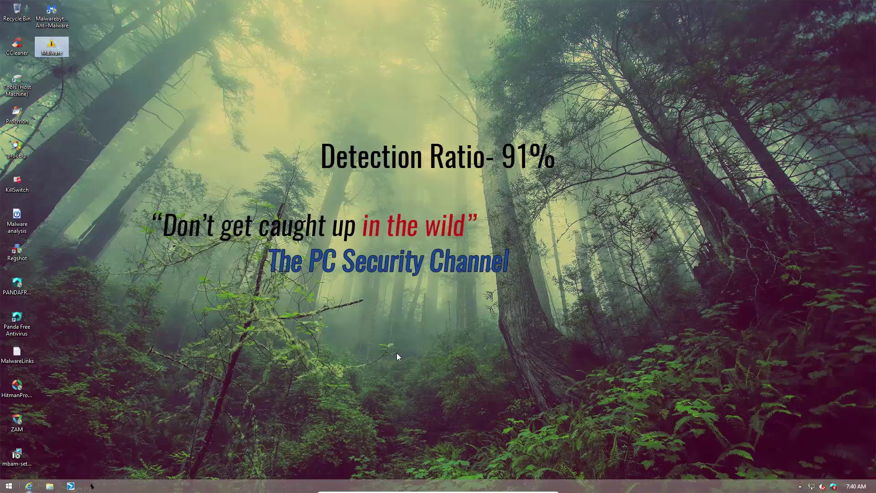
Step: Turn Panda's antivirus protection back on, postpone the account selection, and close the main window
right_click(833, 486)
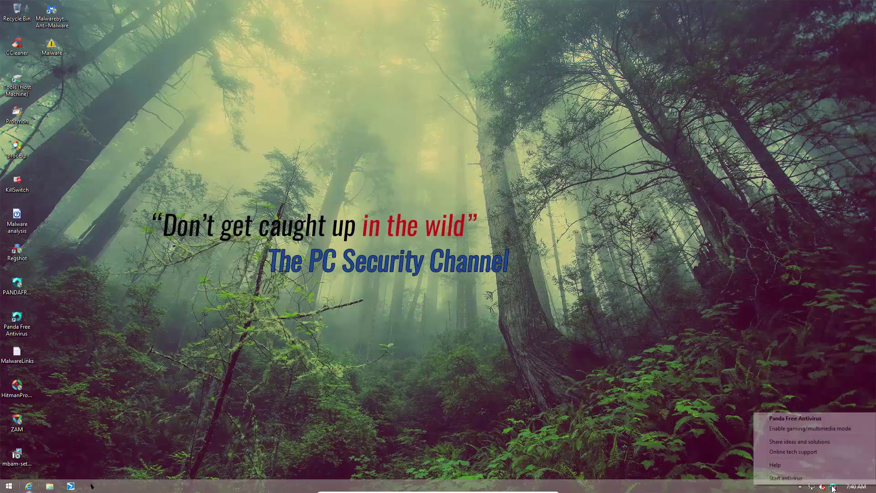
click(501, 298)
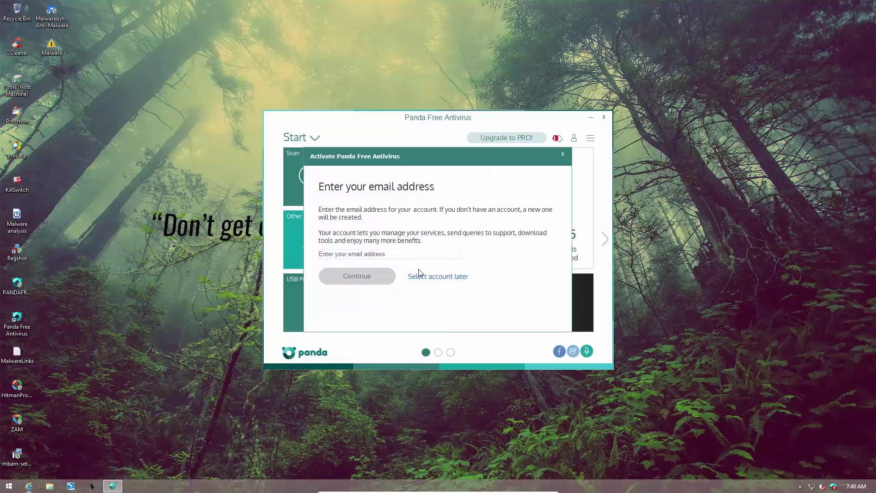
click(426, 275)
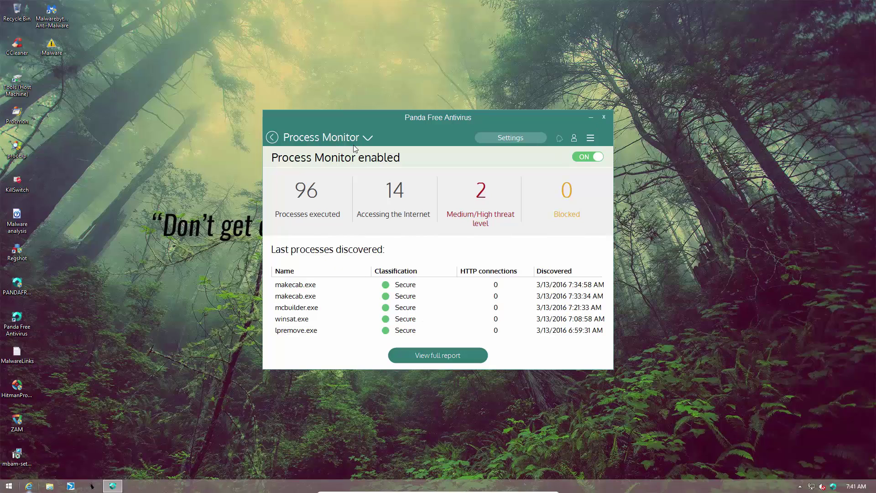
click(603, 118)
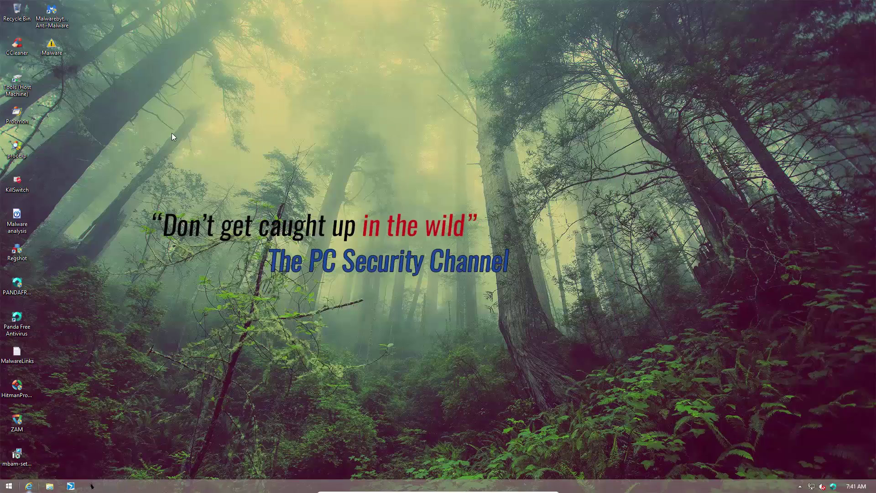
Step: Open the Malware folder, examine the high-risk aliis.exe entry in the executed process report, and close Panda's windows
double_click(51, 46)
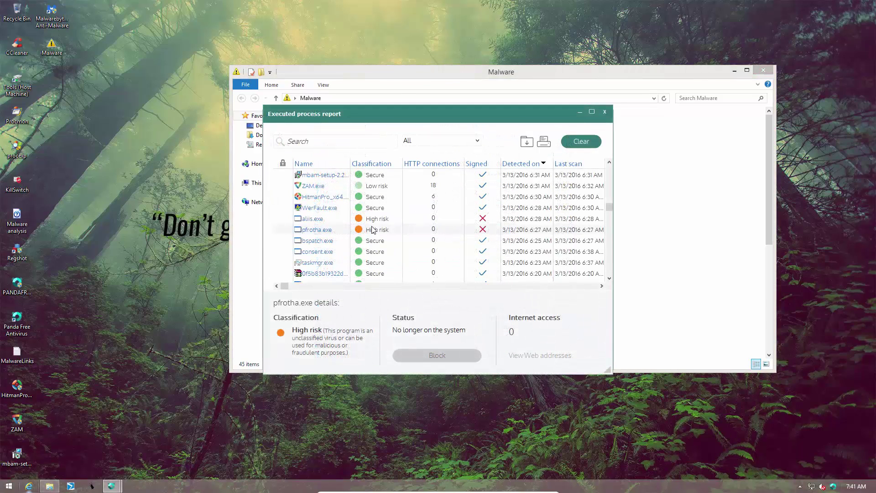
click(326, 220)
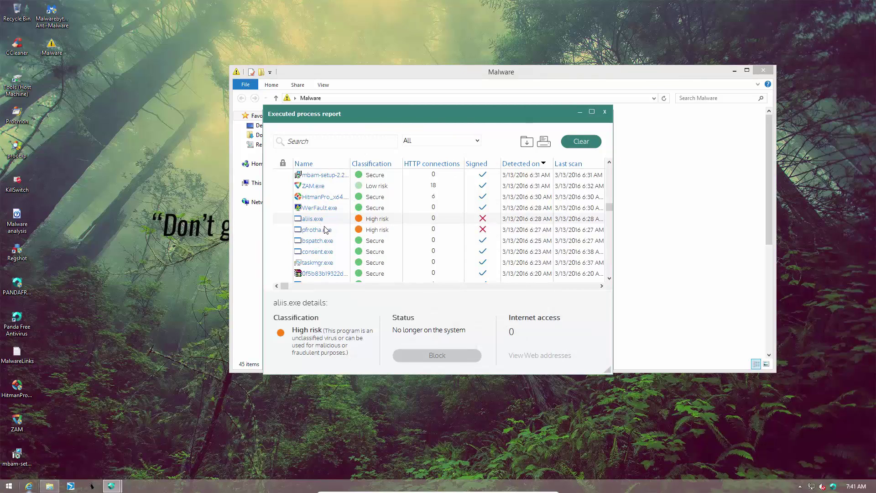
click(605, 113)
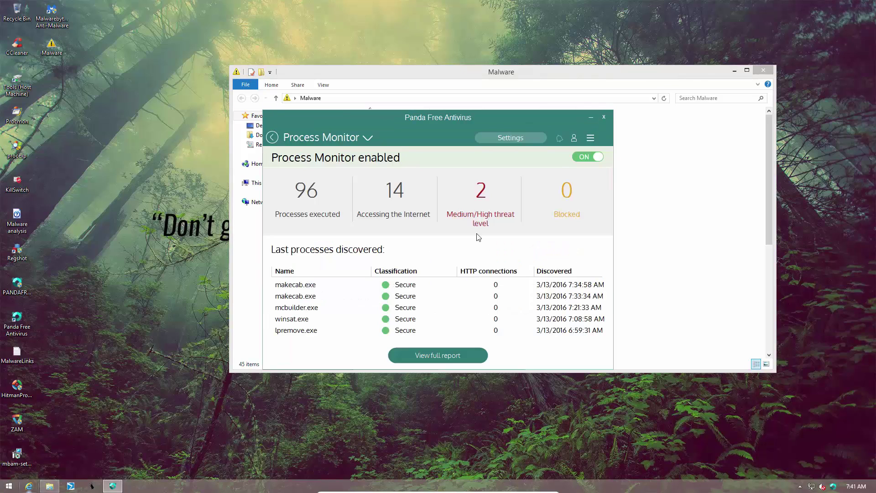
click(604, 117)
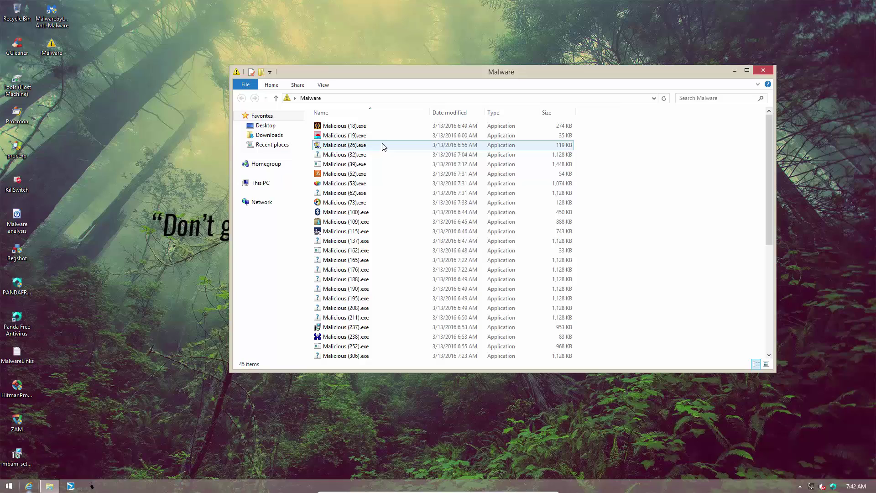
Step: Try to run Malicious (19).exe from the Malware folder, and dismiss the virus alert and the error dialog
mouse_move(383, 146)
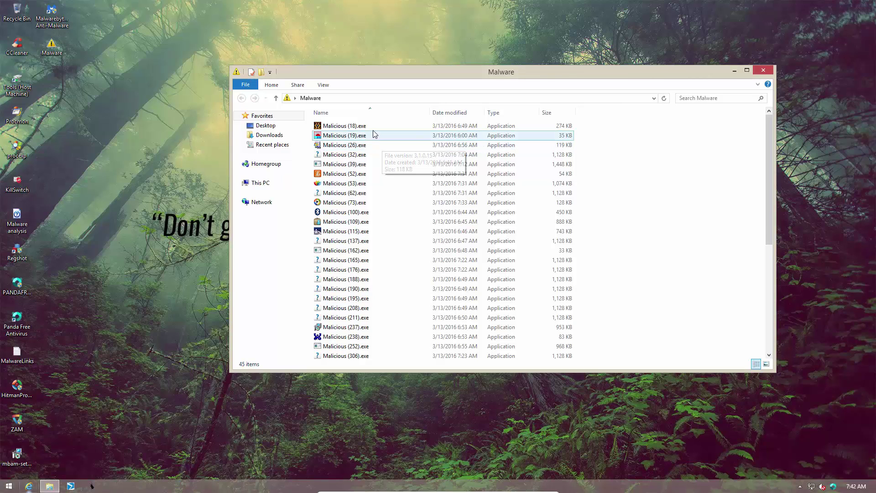
click(373, 127)
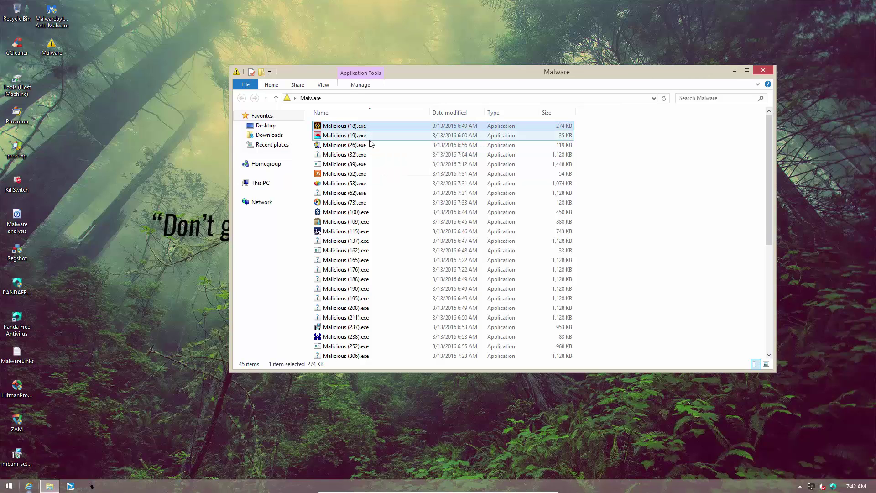
click(370, 140)
double_click(370, 140)
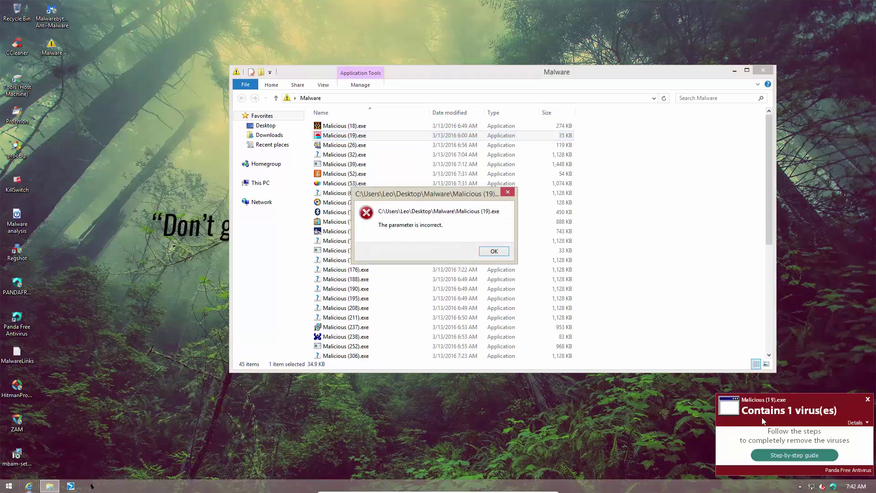
click(867, 399)
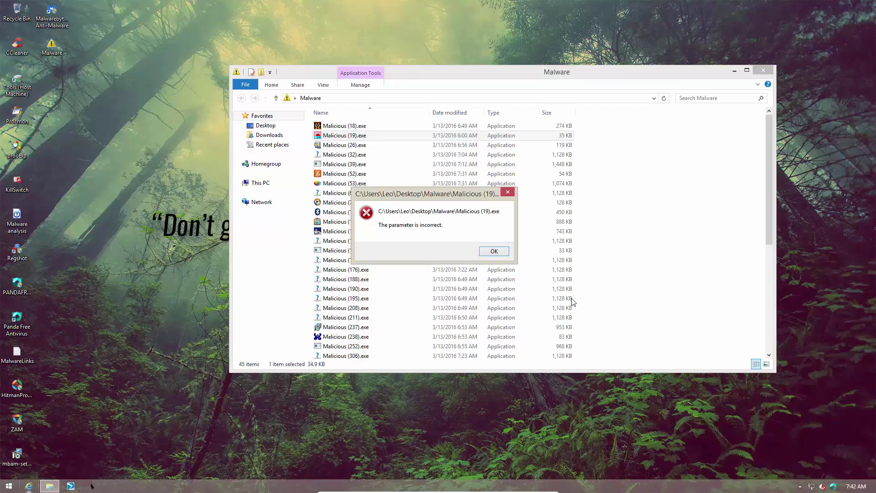
click(494, 251)
Step: Run Malicious (26).exe and Malicious (32).exe, dismissing the AutoIt error and closing the crashed Adobe Help Viewer
double_click(350, 145)
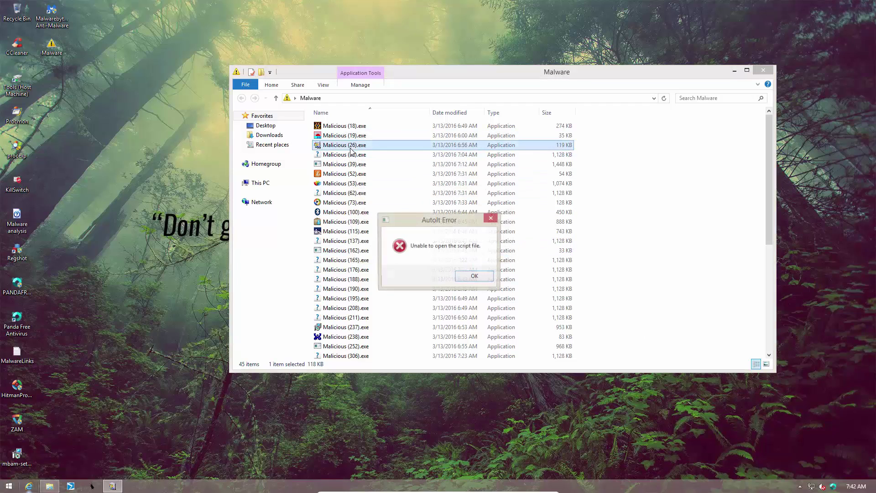
click(470, 275)
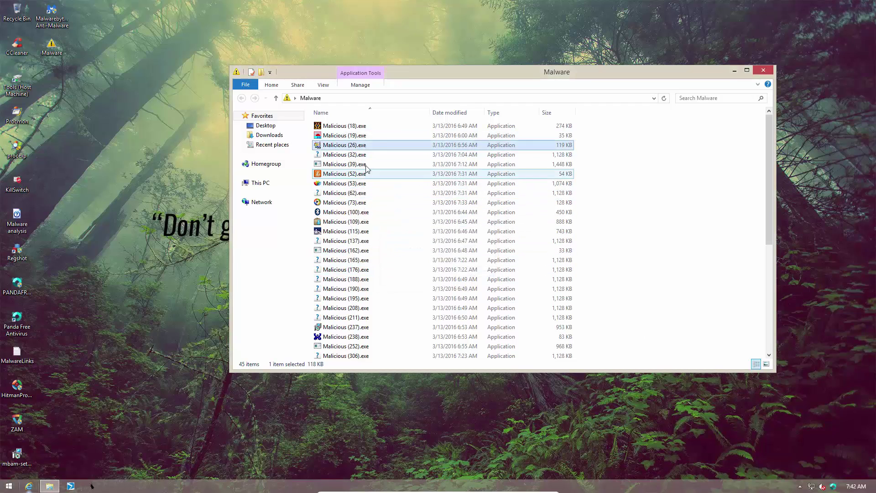
double_click(363, 155)
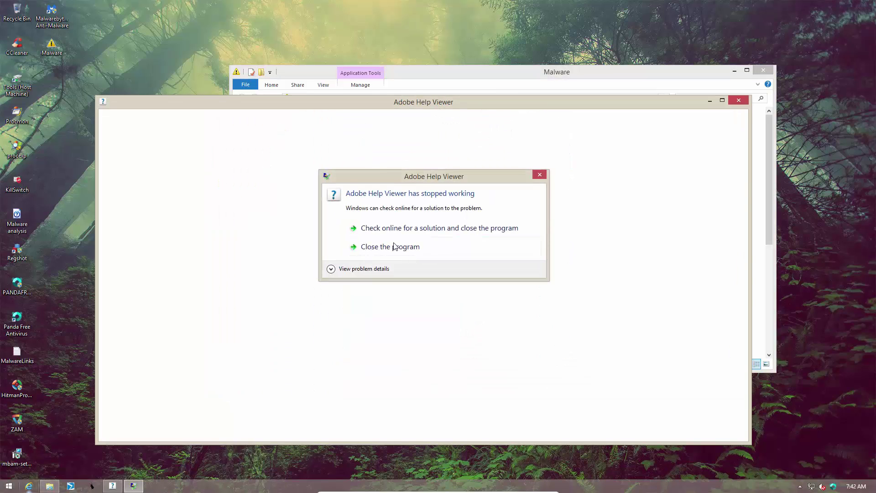
click(395, 247)
Step: Move on past Malicious (52).exe and Malicious (53).exe, run Malicious (62).exe, and close the crashed program
click(351, 172)
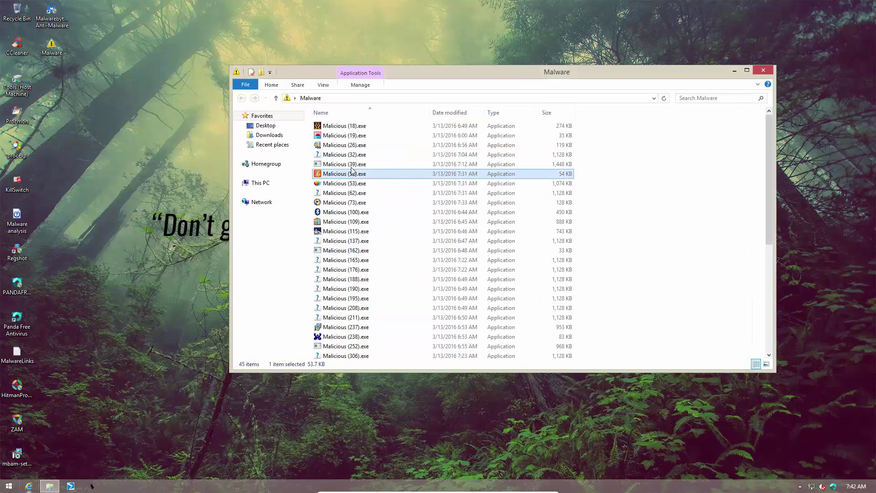
click(353, 184)
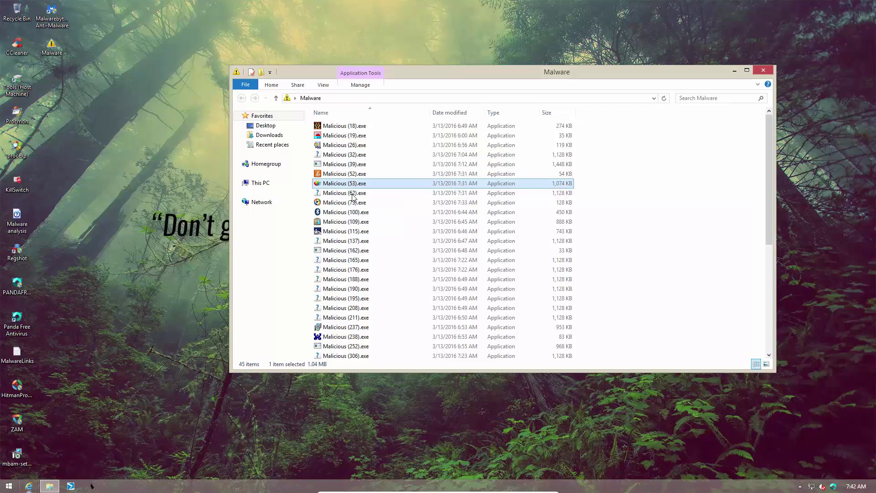
double_click(352, 195)
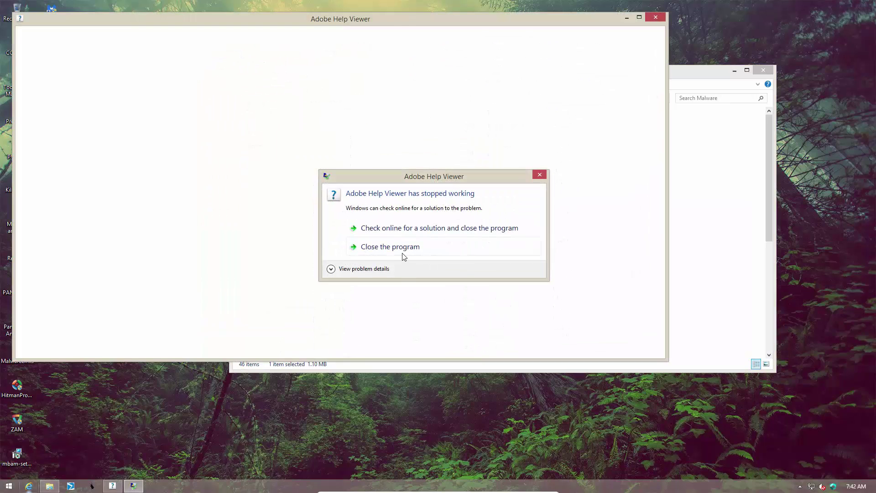
click(403, 254)
Step: Run Malicious (100).exe and select the Malicious (73).exe sample
click(354, 221)
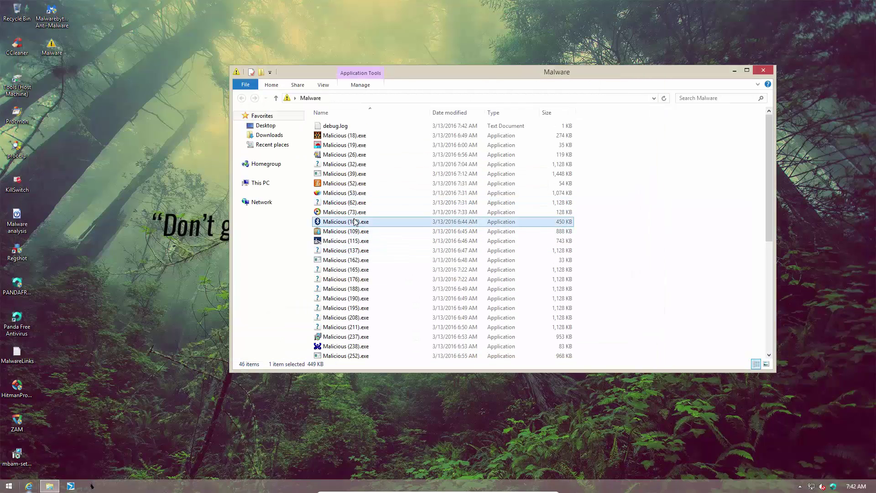
double_click(355, 222)
click(537, 252)
click(354, 212)
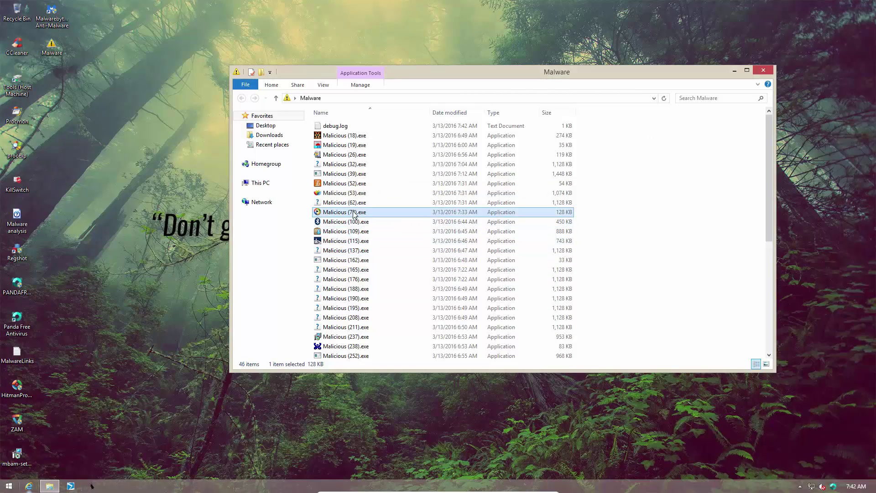
Step: Run Malicious (115).exe, Malicious (162).exe and Malicious (137).exe, and close the crashed Adobe Help Viewer
click(349, 241)
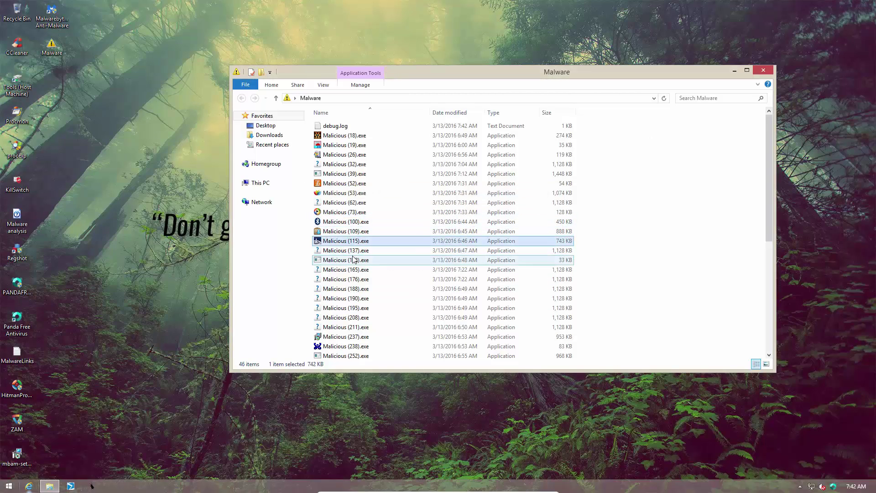
click(353, 259)
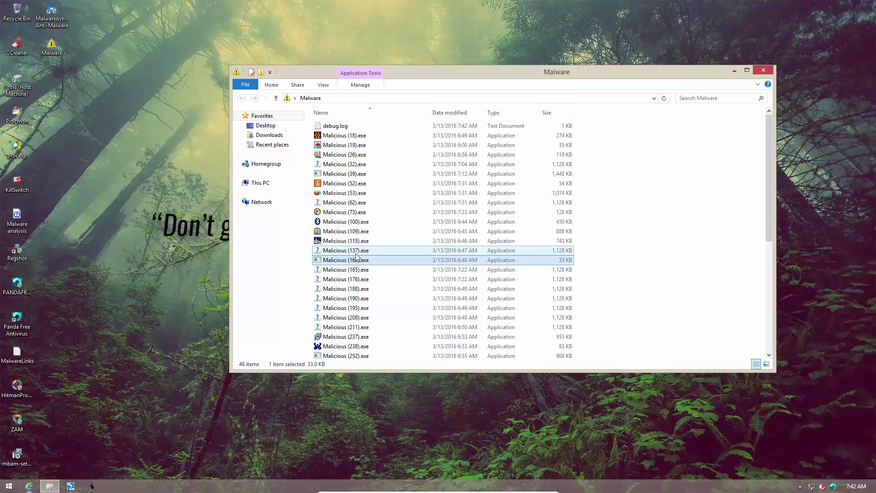
double_click(357, 252)
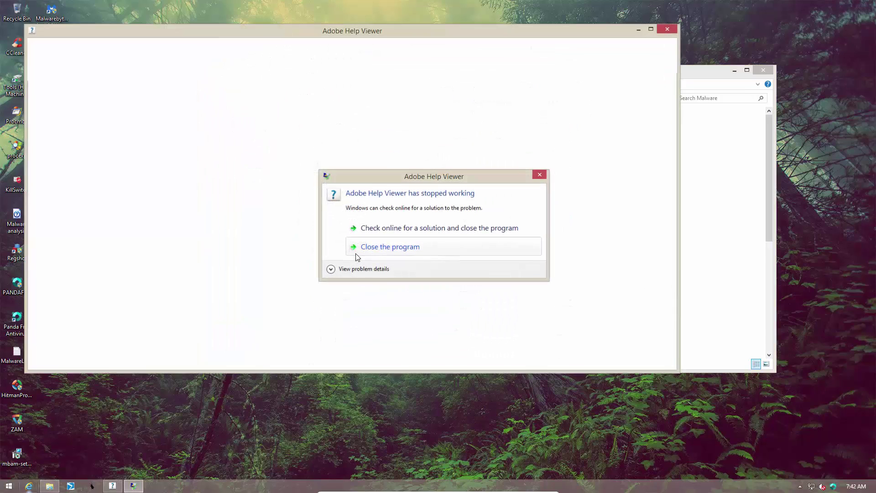
click(357, 255)
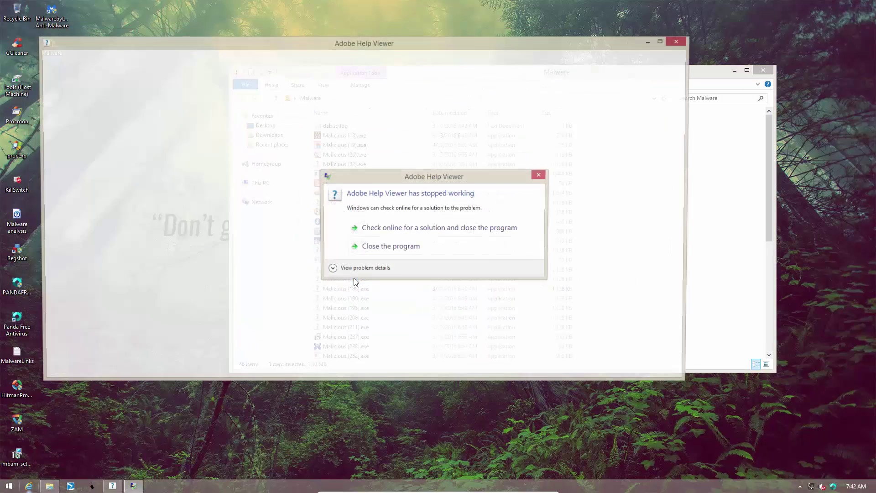
click(398, 249)
Step: Run Malicious (237).exe and allow it to make changes to the computer
click(340, 338)
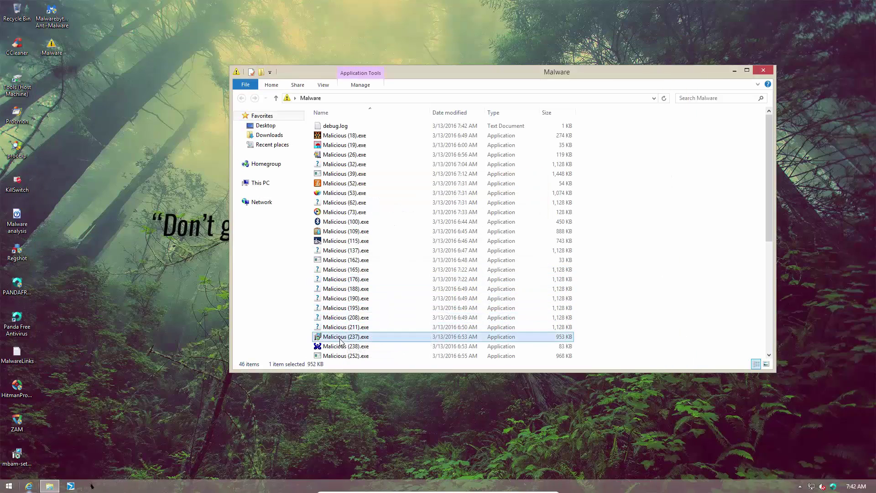
double_click(340, 338)
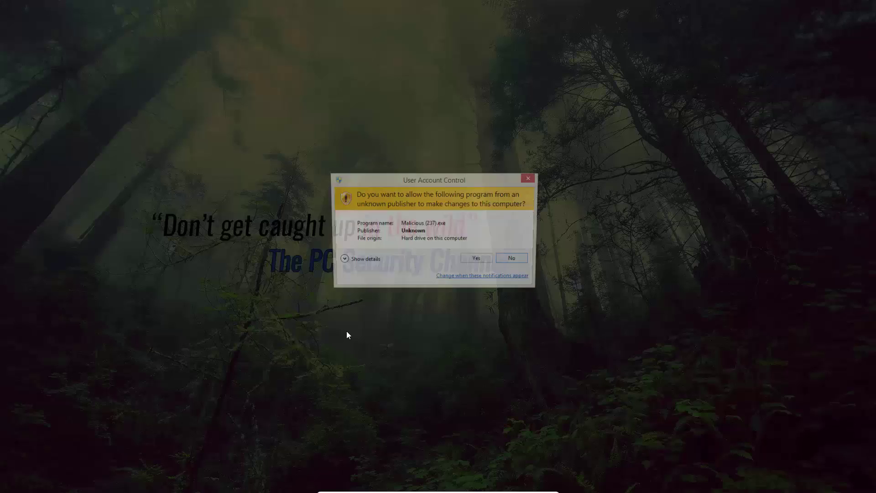
click(473, 258)
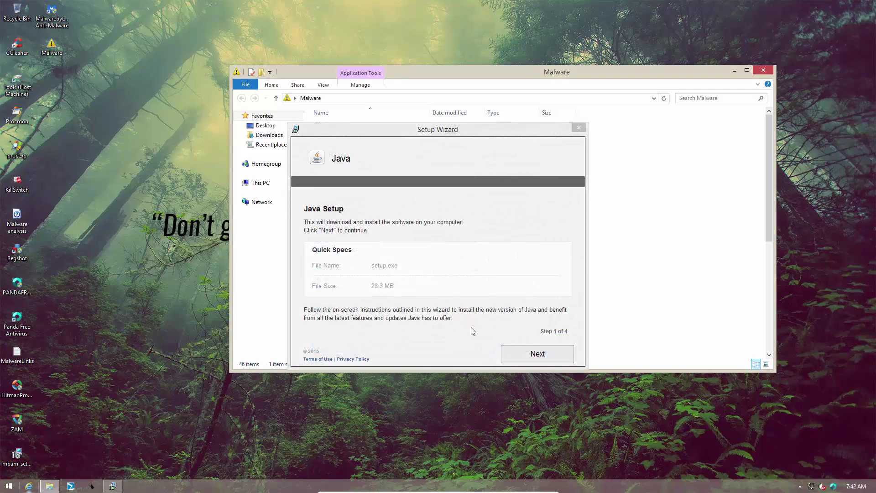
Step: Proceed through the Java Setup Wizard, agreeing to and accepting the REACHit and Norton AntiVirus 2014 offers
click(554, 354)
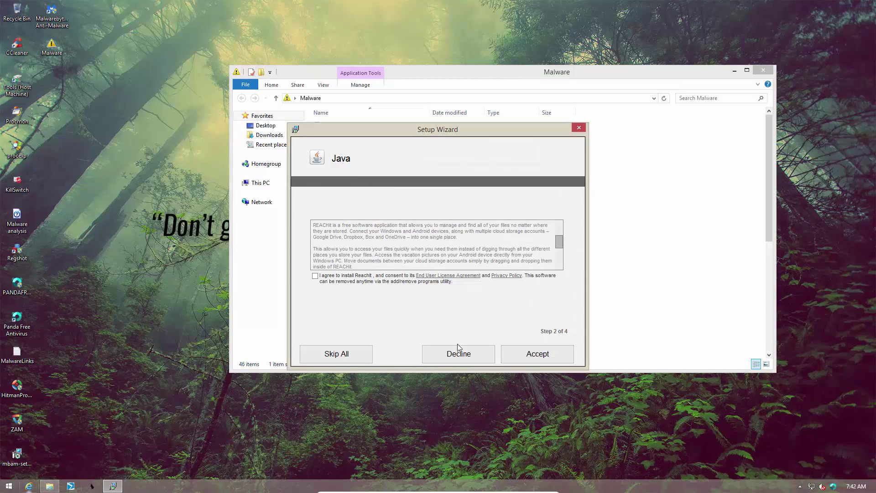
click(315, 275)
click(556, 353)
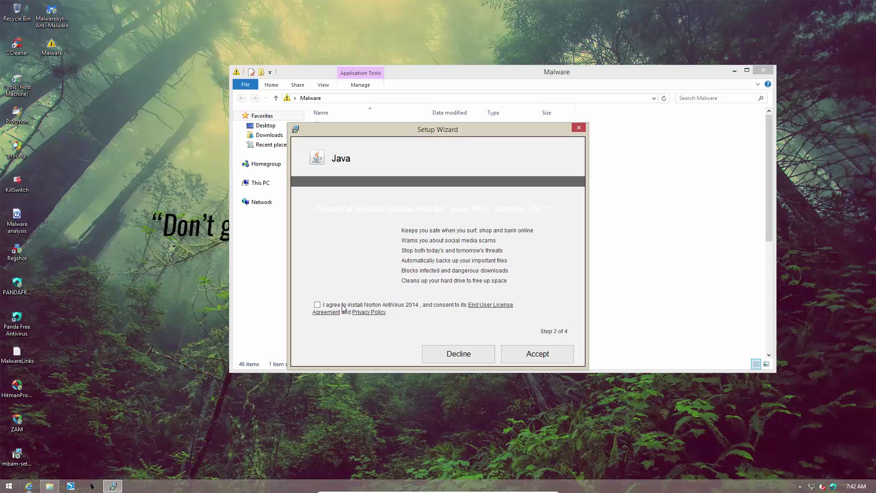
click(318, 305)
click(317, 304)
click(557, 357)
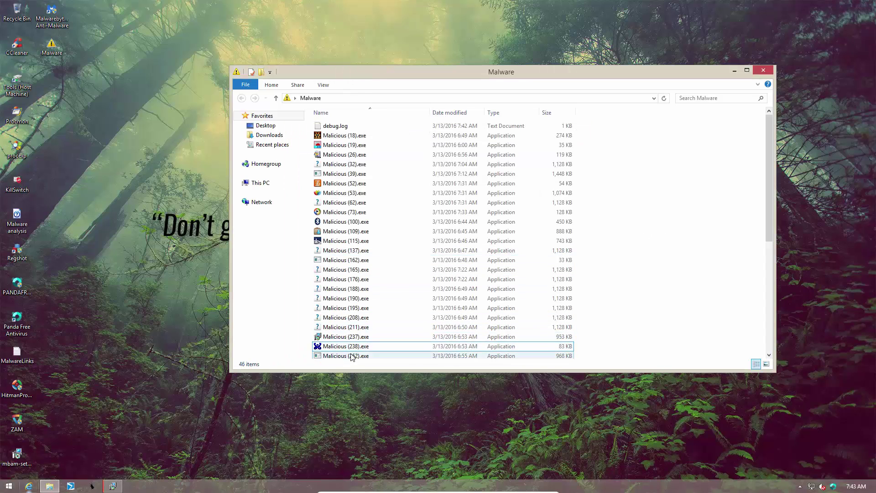
Step: Run Malicious (252).exe and Malicious (378).exe, allowing the latter to make changes to the computer
click(352, 357)
scroll(354, 352, down, 4)
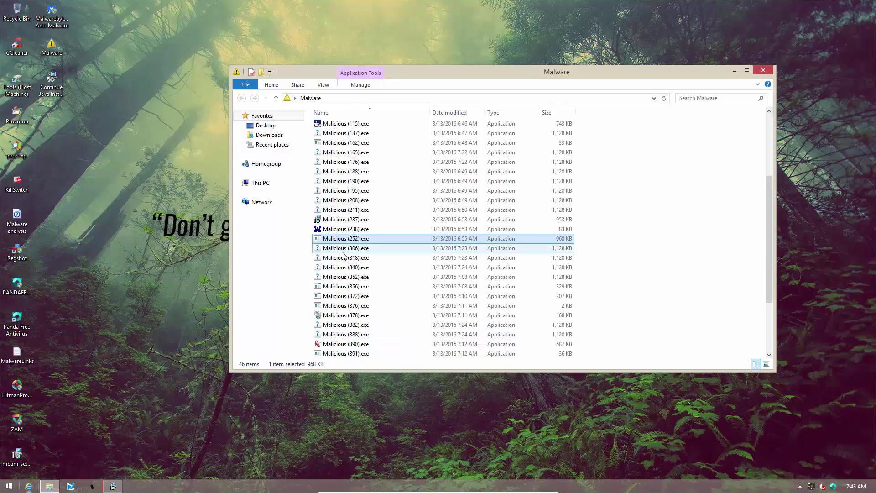
double_click(353, 315)
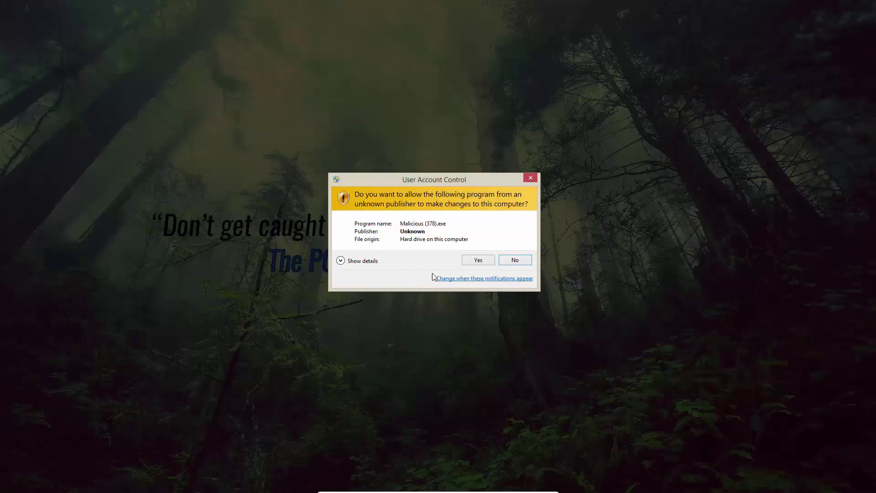
click(470, 260)
Step: Run the samples Malicious (356).exe, Malicious (372).exe and Malicious (390).exe
click(356, 287)
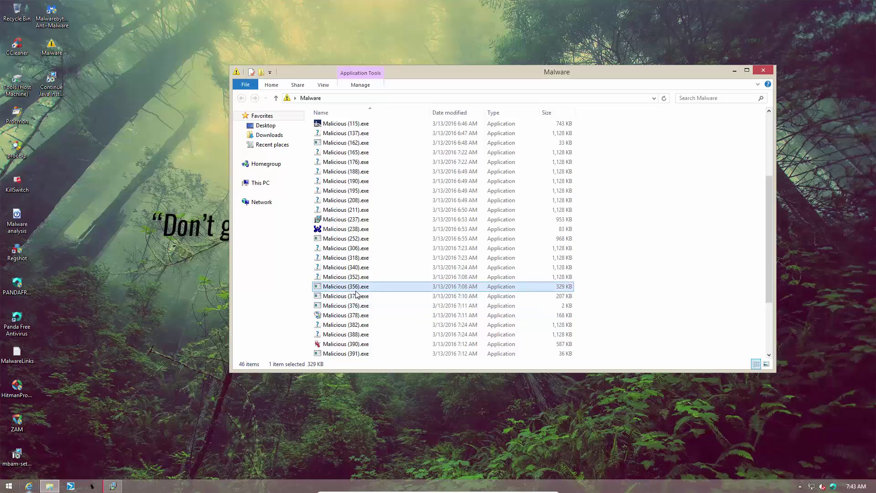
click(356, 296)
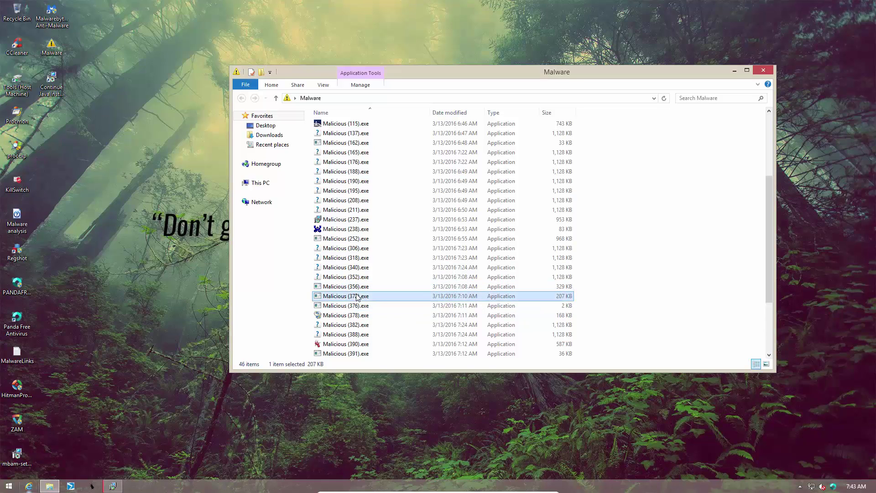
click(365, 344)
click(412, 252)
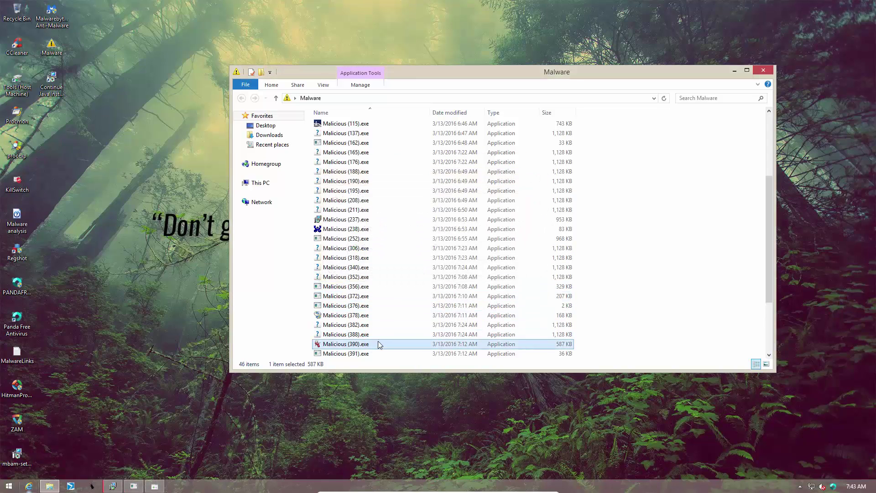
Step: Run Malicious (391).exe, Malicious (405).exe and Malicious (406).exe, and dismiss the virus alert and the error dialog
click(379, 354)
scroll(381, 310, down, 3)
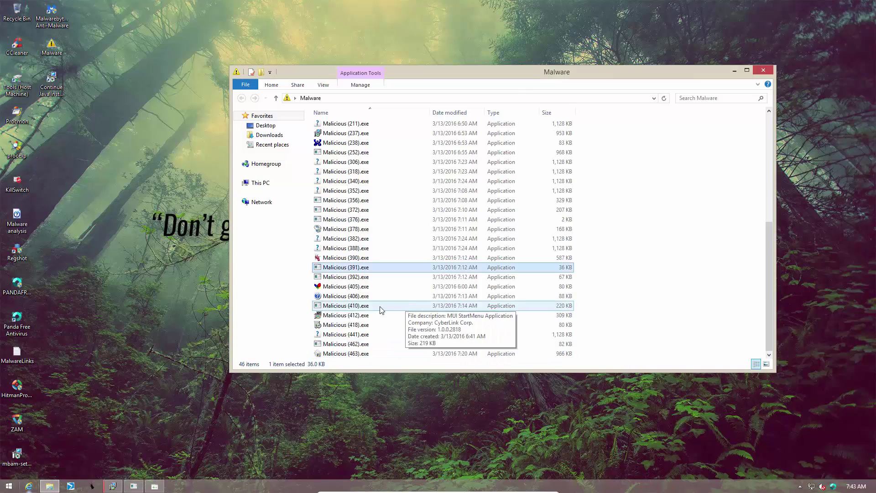
click(378, 286)
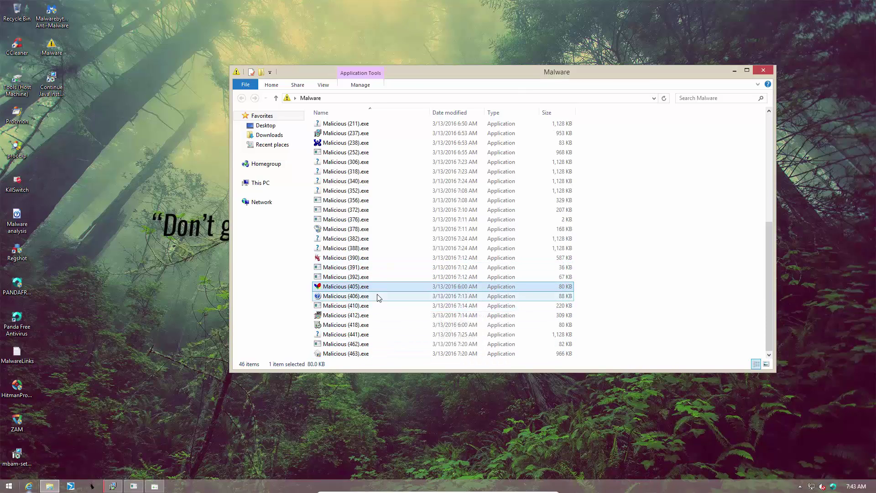
click(378, 296)
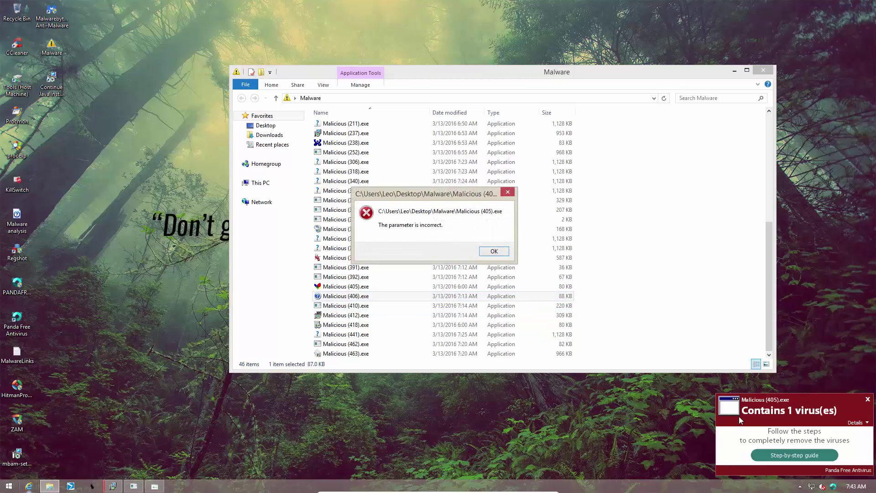
click(867, 399)
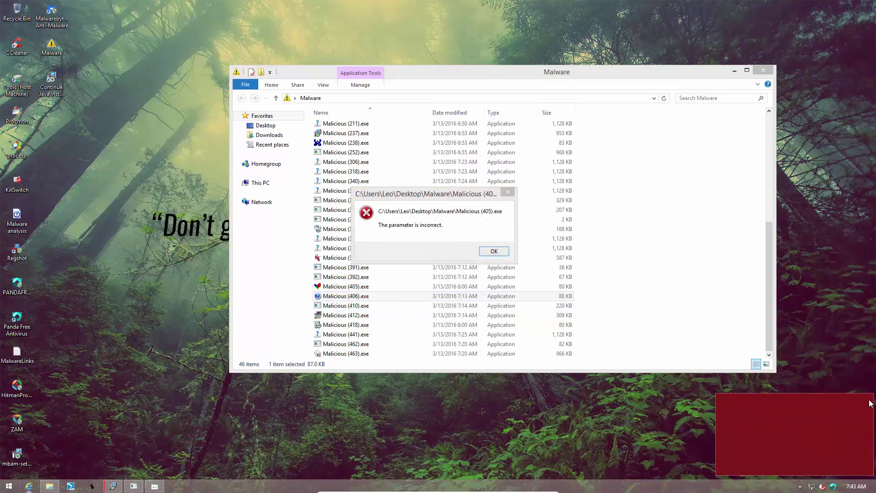
click(494, 251)
Step: Run Malicious (441).exe and Malicious (412).exe, and dismiss the error dialog for Malicious (418).exe
double_click(351, 335)
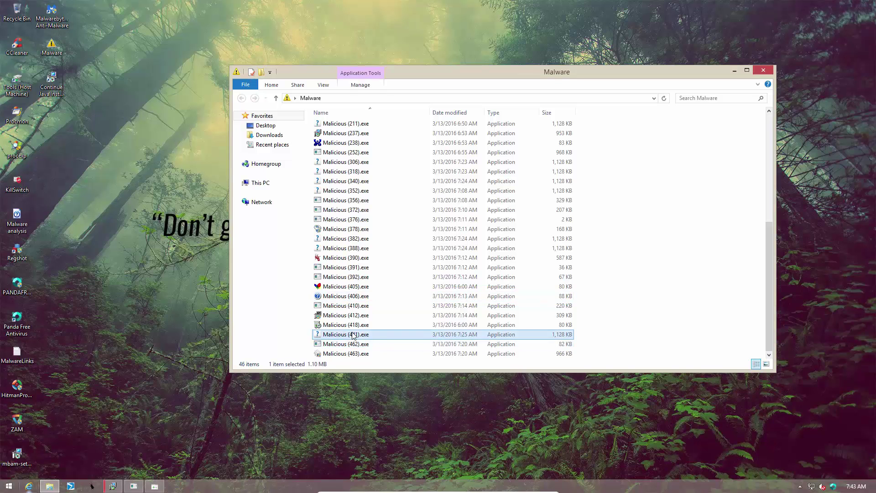
click(426, 250)
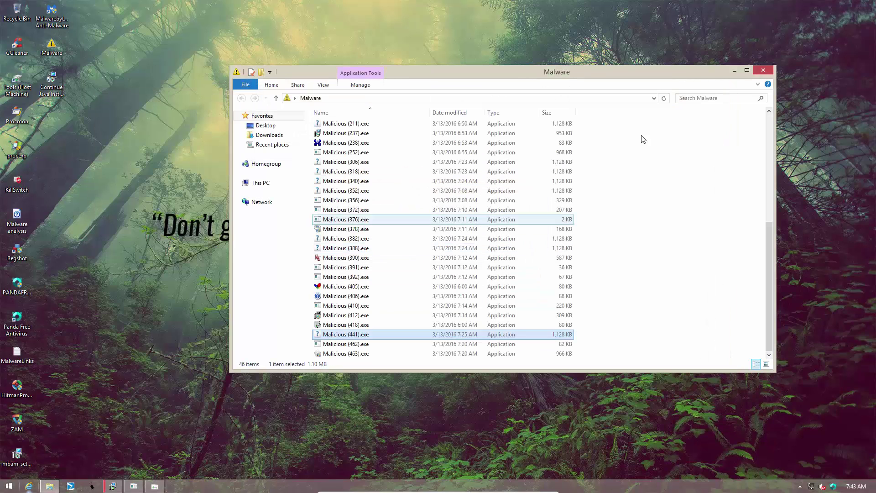
click(359, 318)
double_click(358, 316)
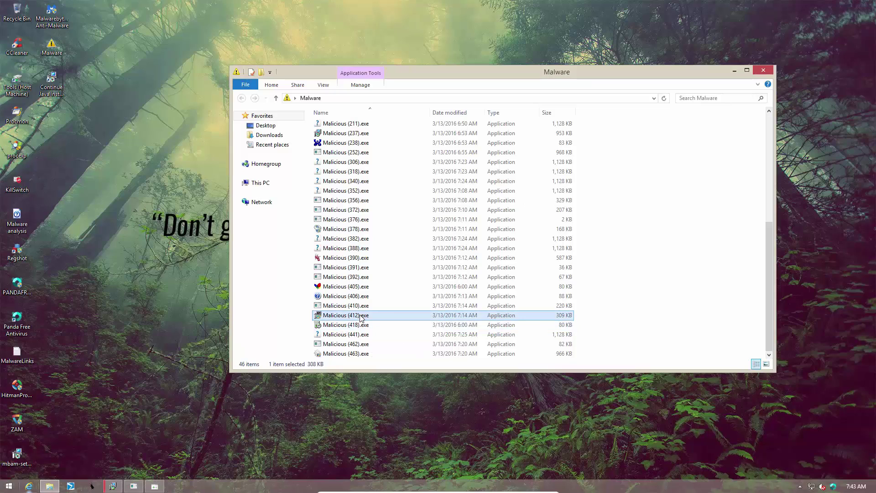
click(464, 262)
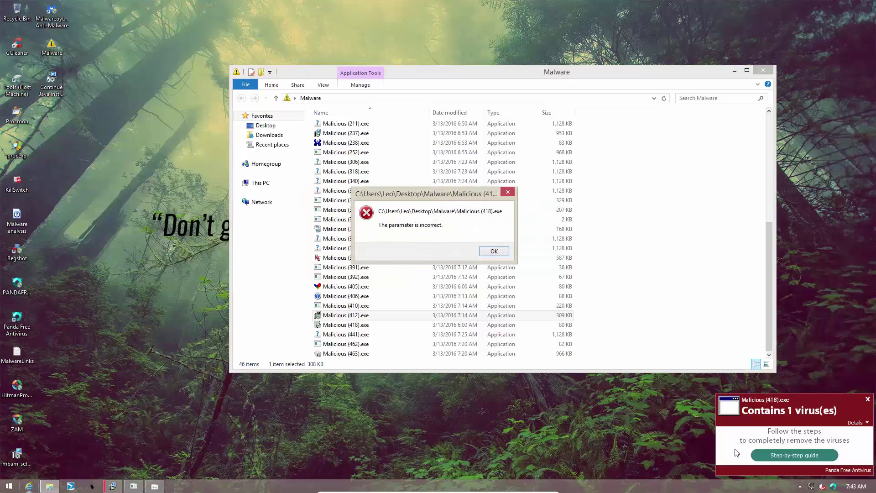
click(499, 252)
Step: Run Malicious (463).exe, allow it to make changes, and close the Malware folder
double_click(377, 353)
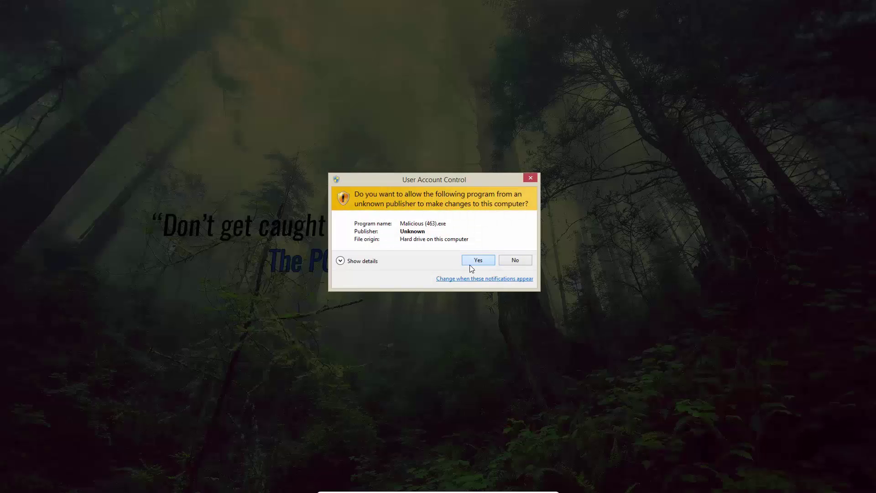
click(471, 260)
click(754, 72)
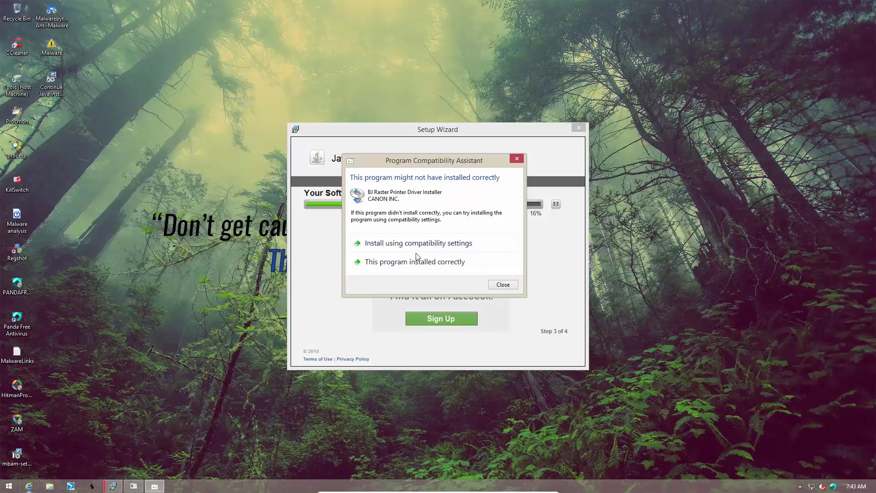
Step: Dismiss the Program Compatibility Assistant, the Chinese message box and the uninstaller access error
click(510, 287)
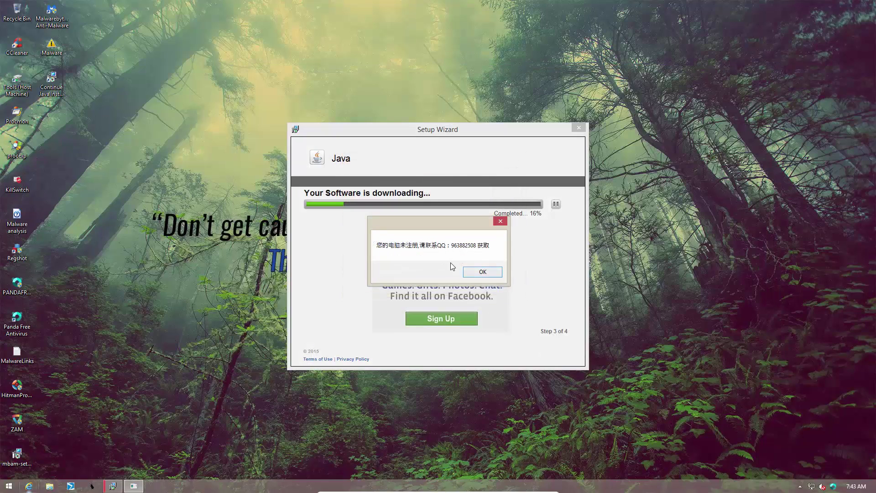
click(466, 275)
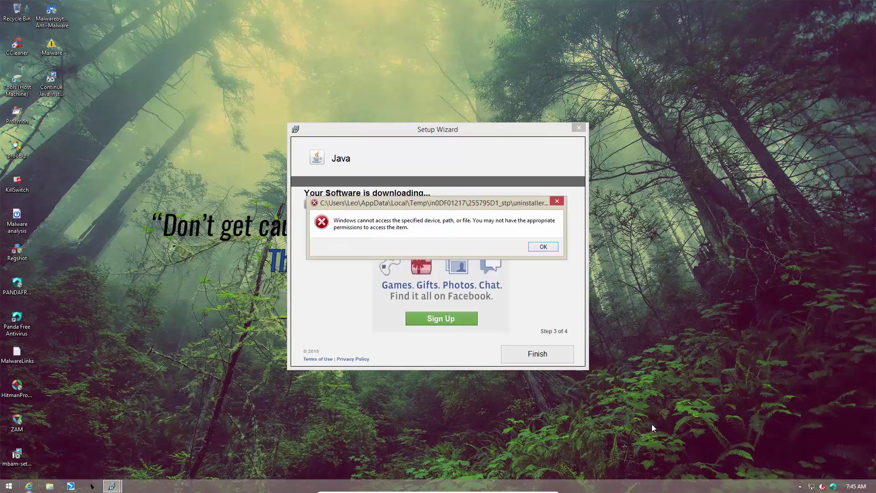
click(539, 248)
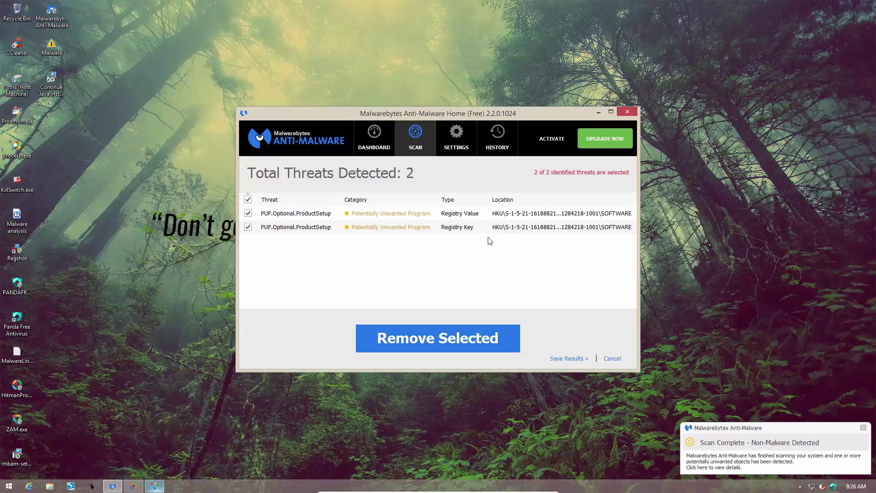
Step: Minimize the Malwarebytes results and examine HitmanPro's entries for TreasureTrack, Malicious (115).exe and Malicious (406).exe
click(599, 114)
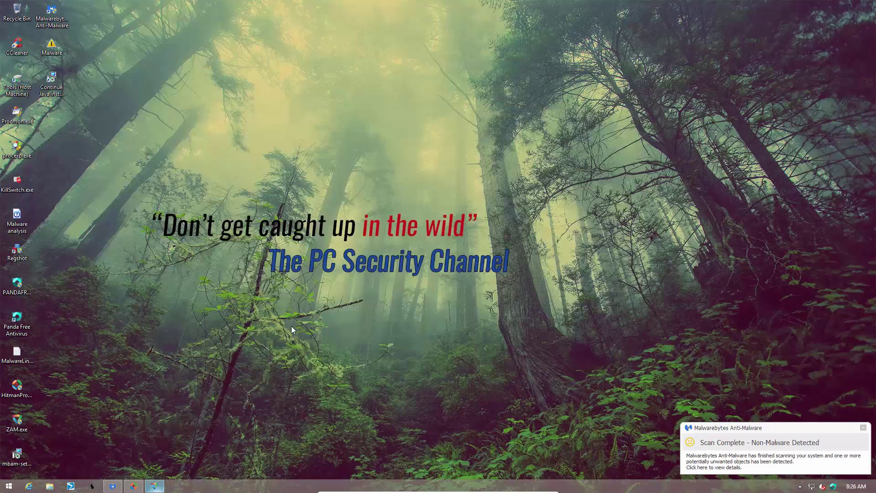
click(133, 486)
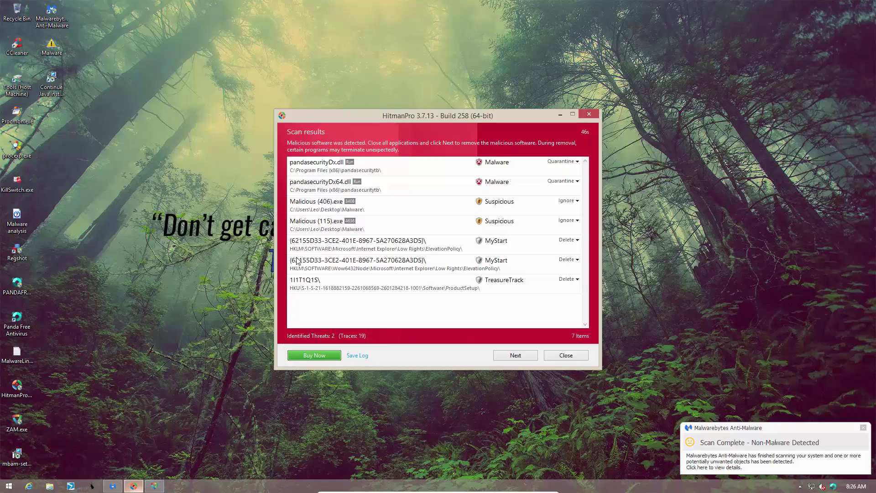
click(332, 292)
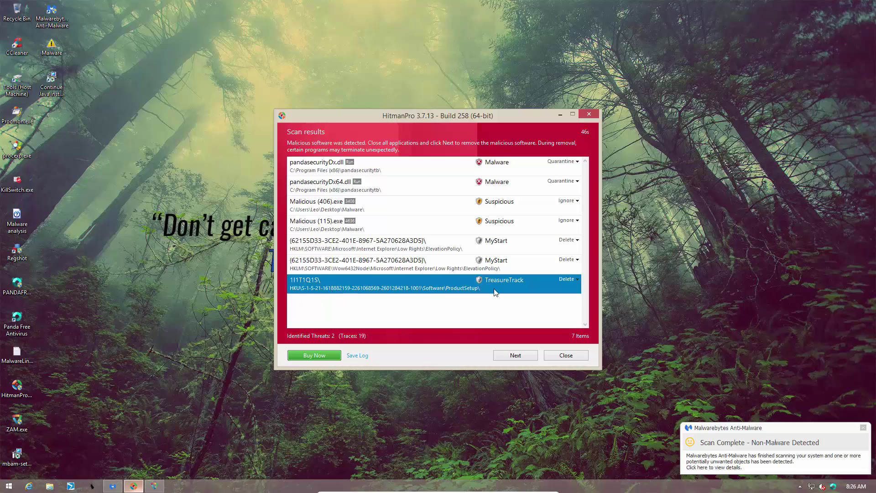
click(362, 231)
click(360, 212)
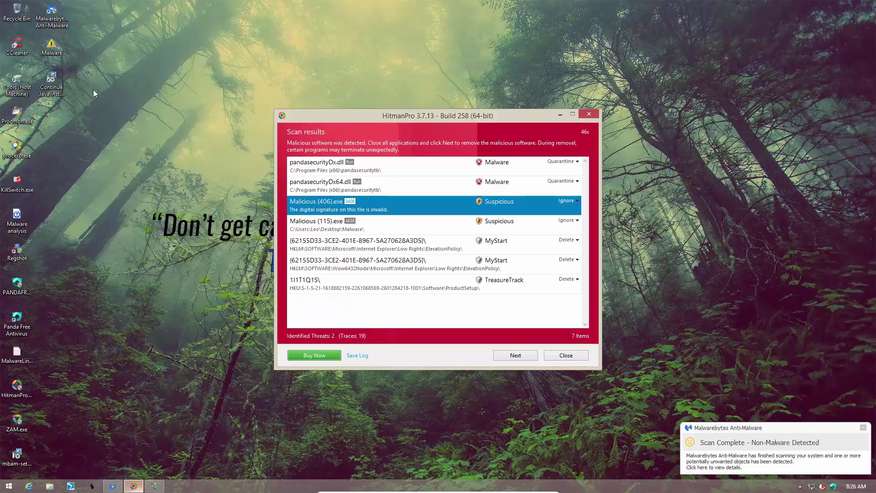
Step: Open the Malware folder with HitmanPro minimized, check which samples remain in it, and close the folder
click(60, 56)
double_click(61, 56)
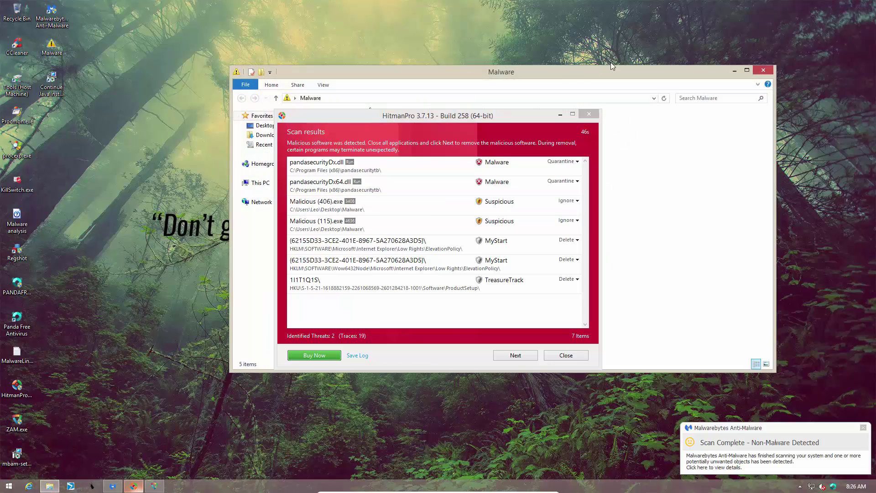
click(563, 115)
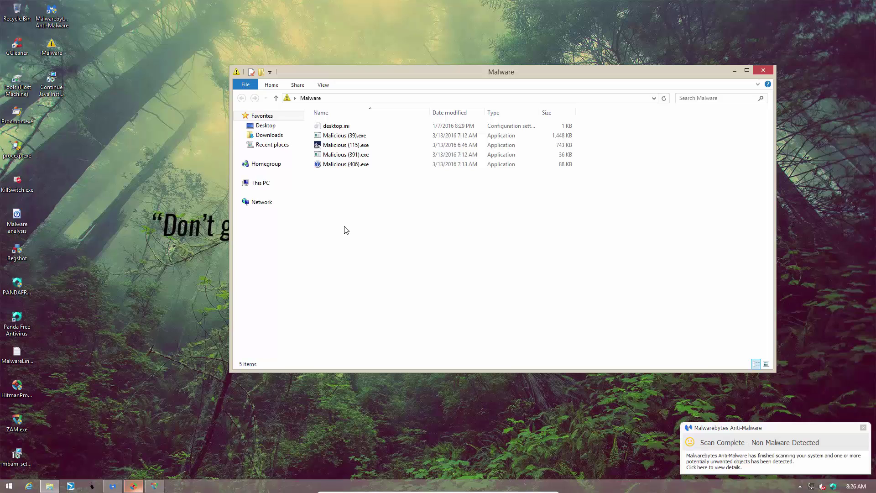
click(765, 69)
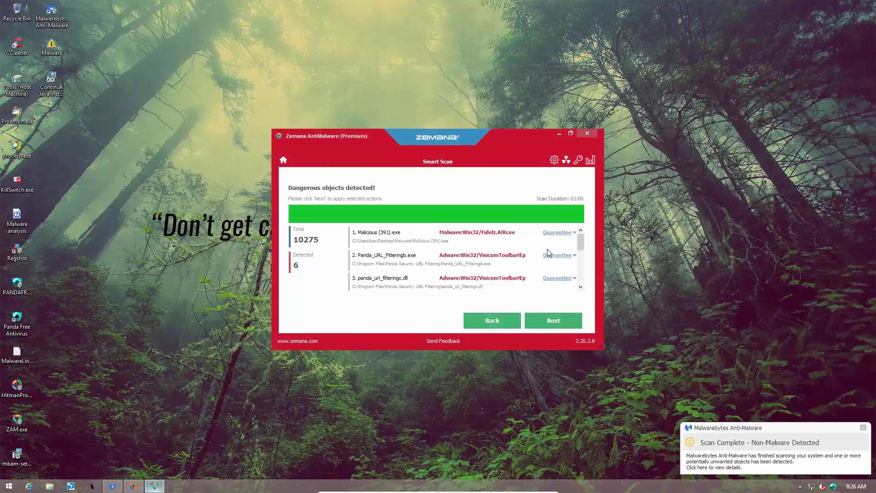
Step: Examine Zemana's full list of detected objects, from Malicious (391).exe through the Panda filtering and toolbar files
scroll(575, 255, down, 4)
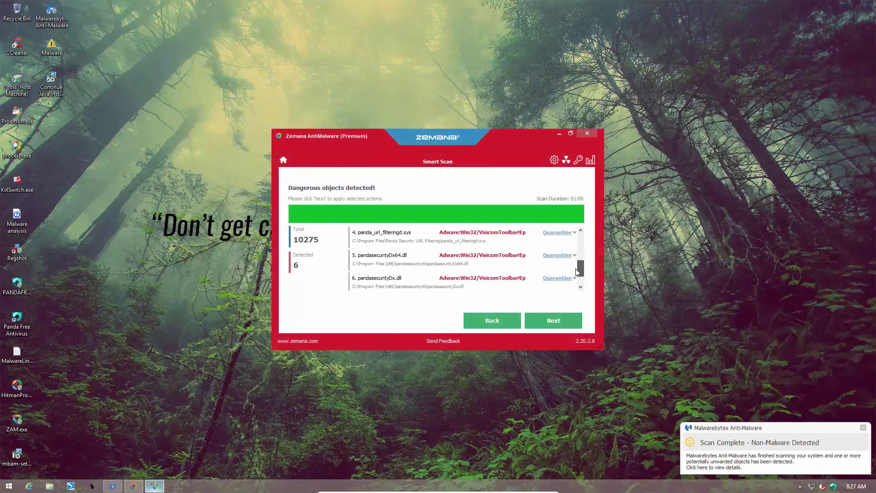
scroll(576, 286, up, 4)
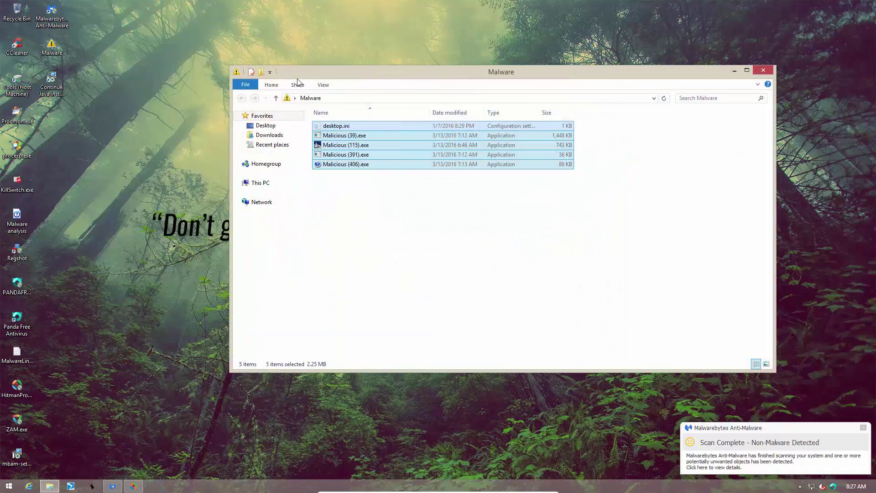
Step: Permanently delete all items in the Malware folder, including the system file desktop.ini, and retry deleting the in-use Malicious (39).exe
key(shift+Delete)
key(Return)
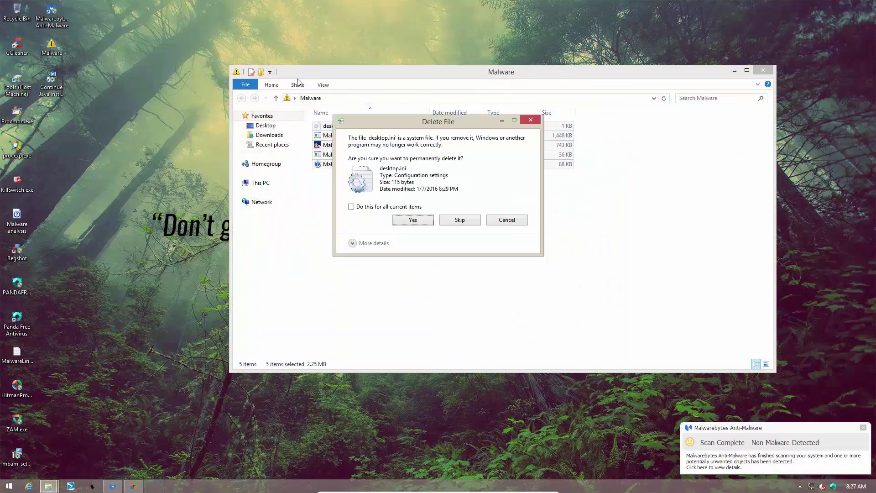
click(417, 222)
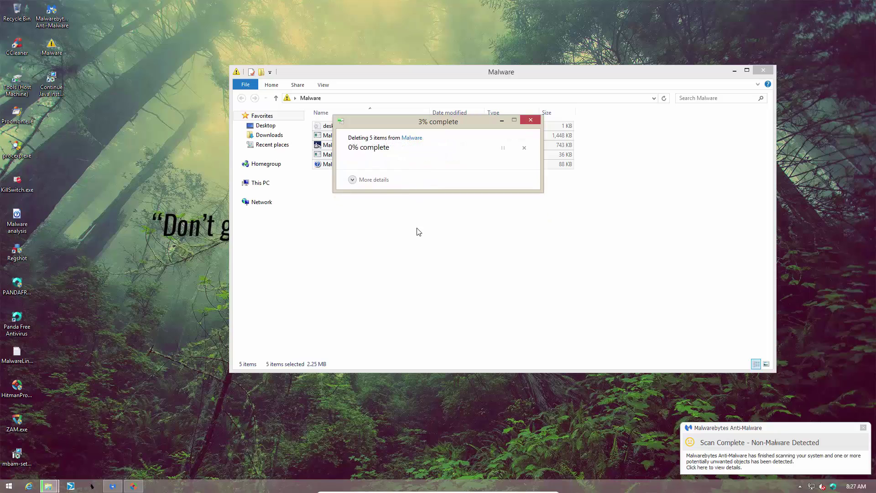
click(419, 229)
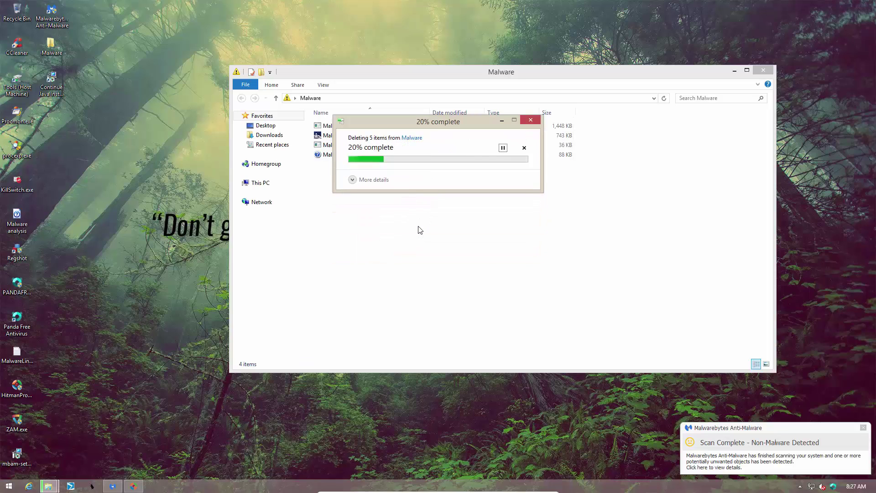
click(419, 230)
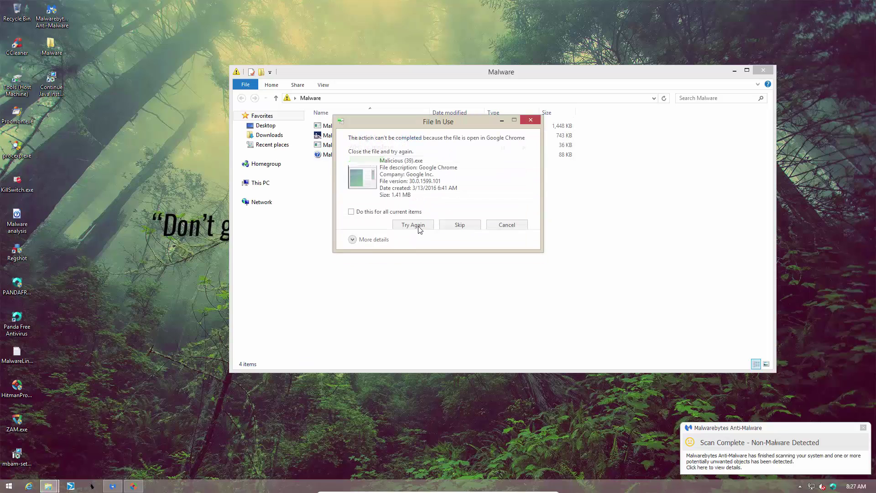
click(418, 229)
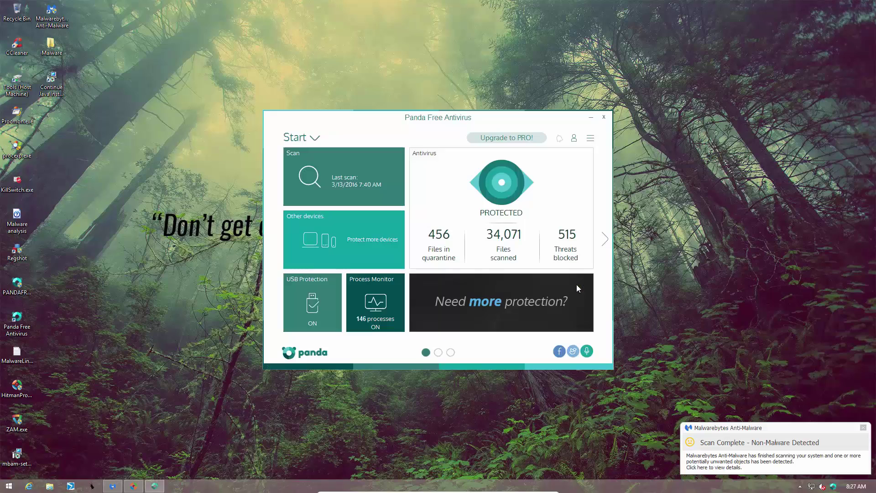
click(450, 276)
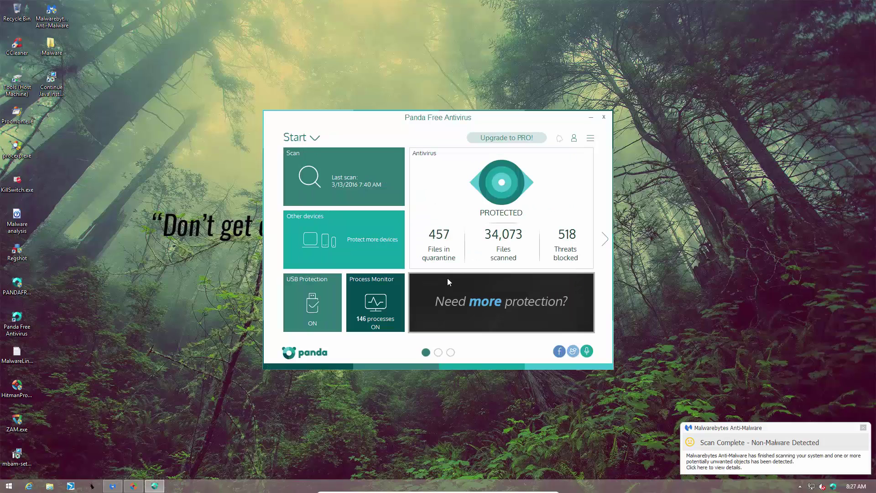